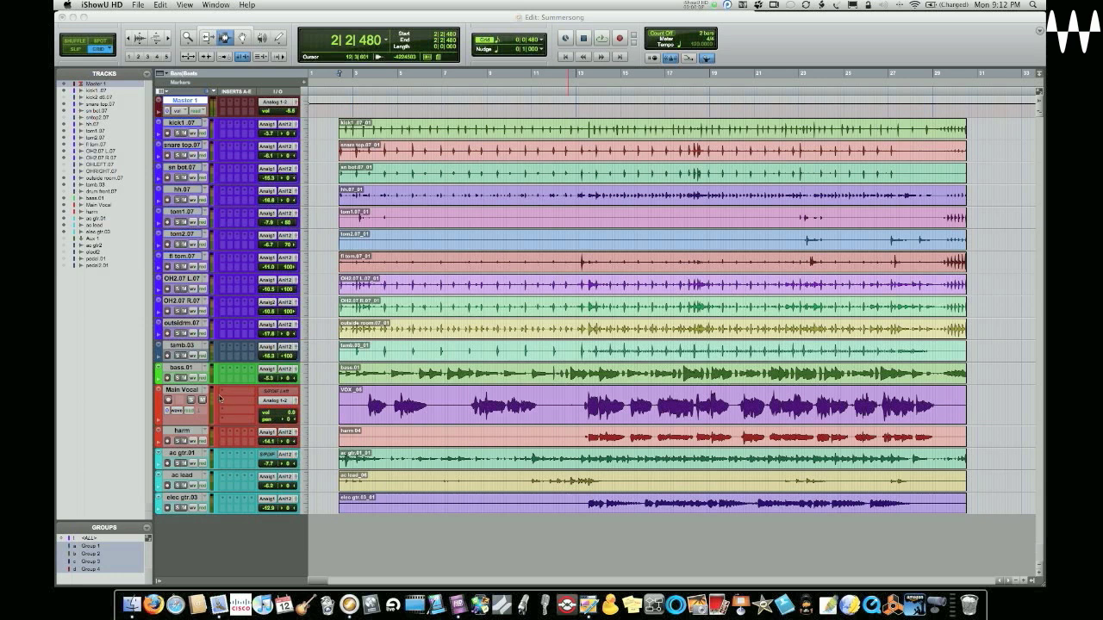
# Step: Create one new mono Aux Input track directly below the Main Vocal track
pyautogui.click(183, 390)
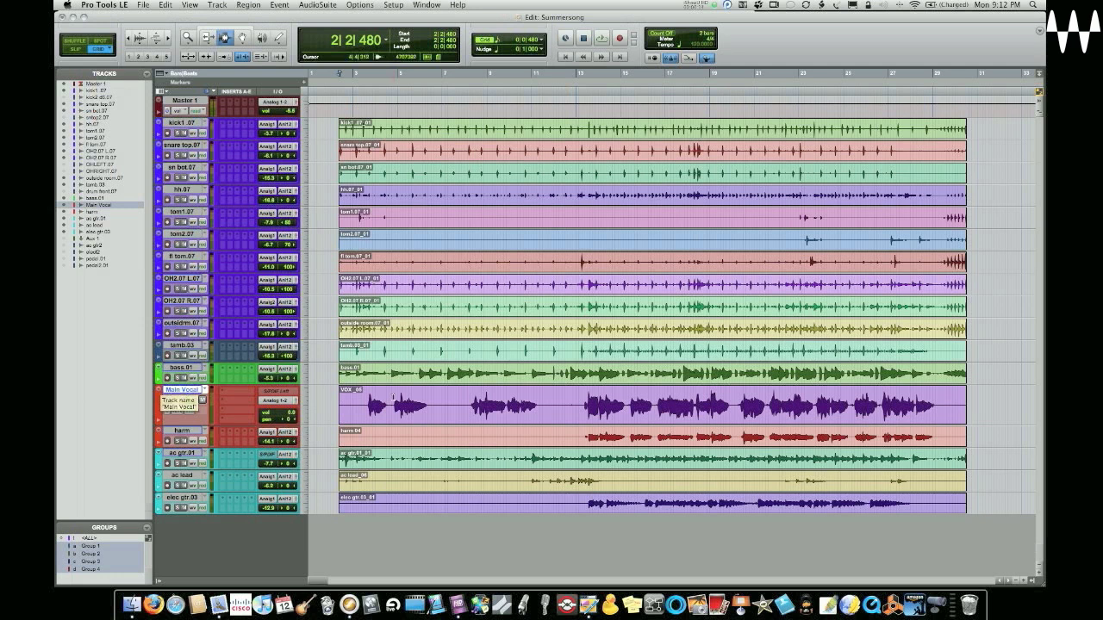
pyautogui.press('super+shift+n')
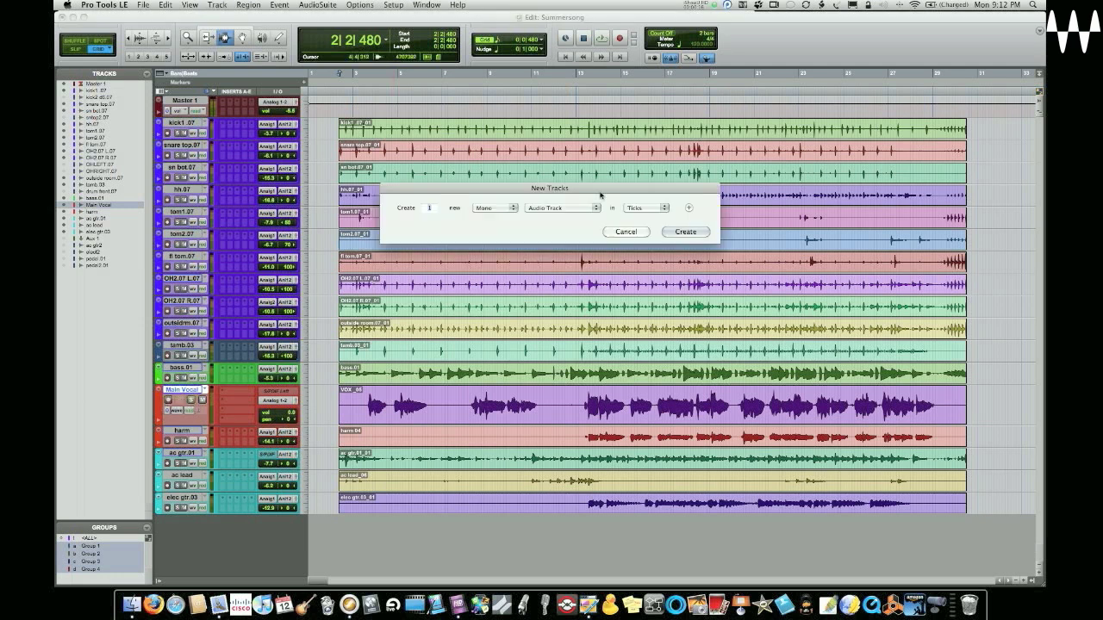
pyautogui.click(573, 208)
pyautogui.click(566, 215)
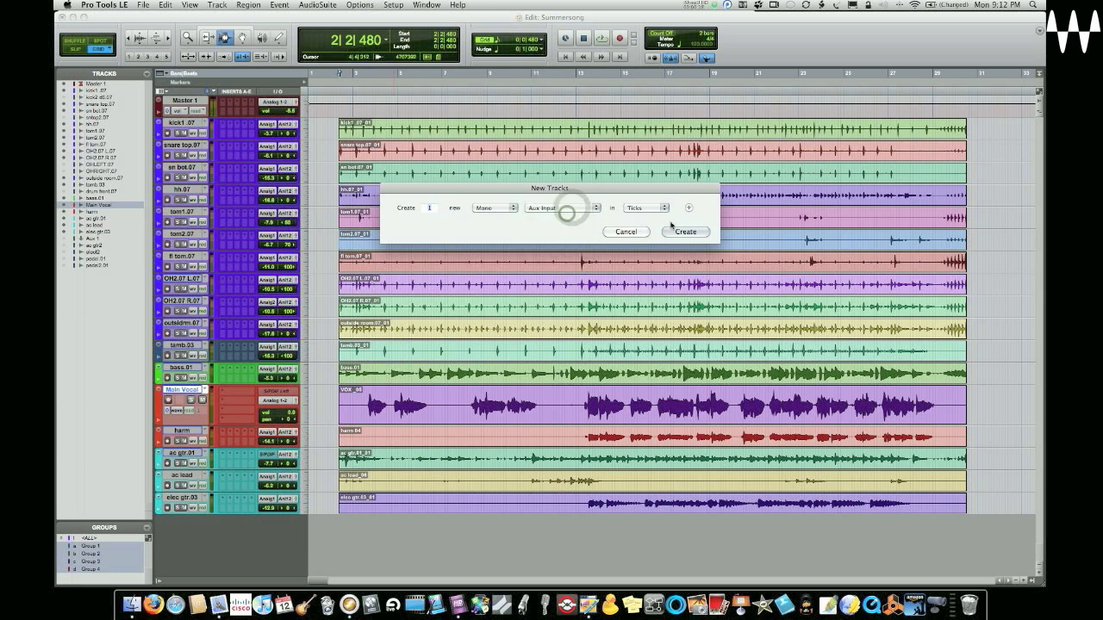
pyautogui.click(685, 232)
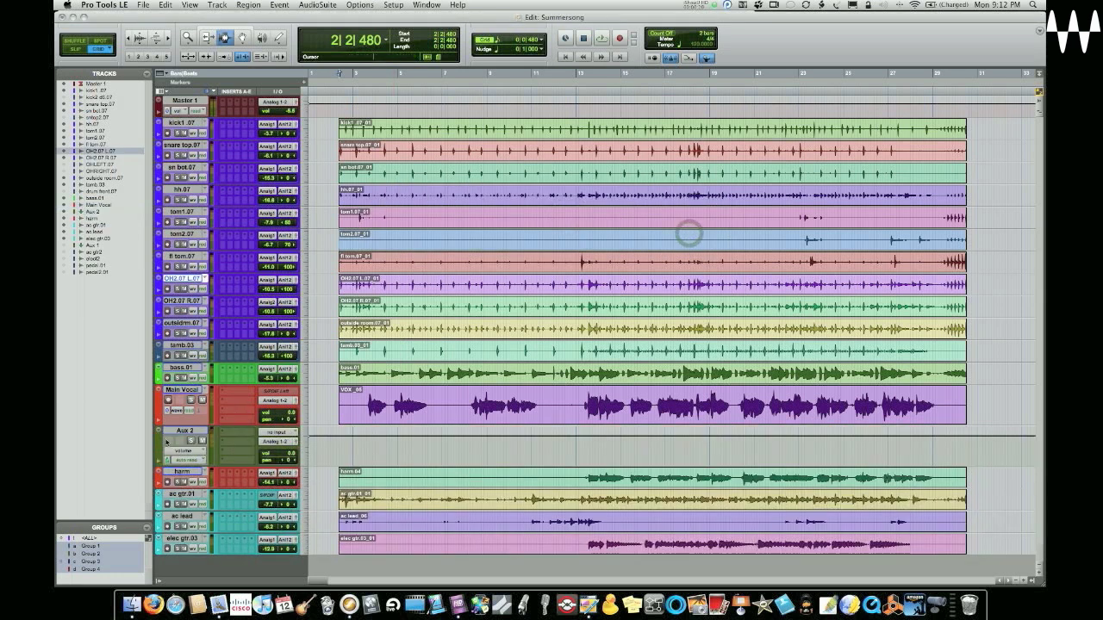
# Step: Insert the Waves ReWire (mono) instrument plug-in on the new aux track and close its plug-in window
pyautogui.click(246, 432)
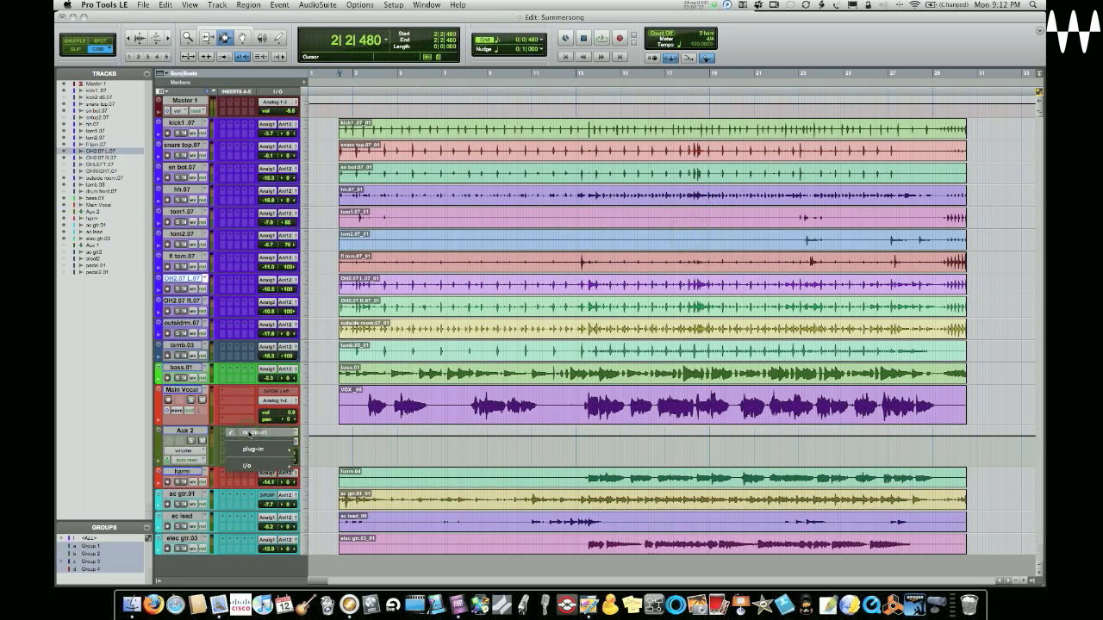
pyautogui.moveTo(251, 449)
pyautogui.moveTo(327, 496)
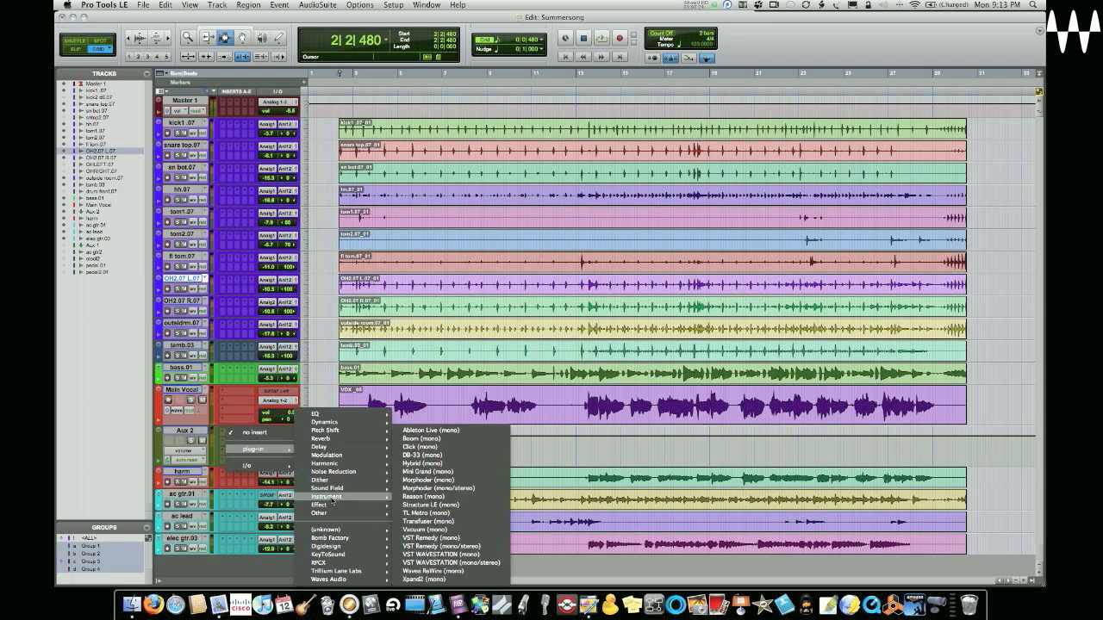
pyautogui.click(440, 571)
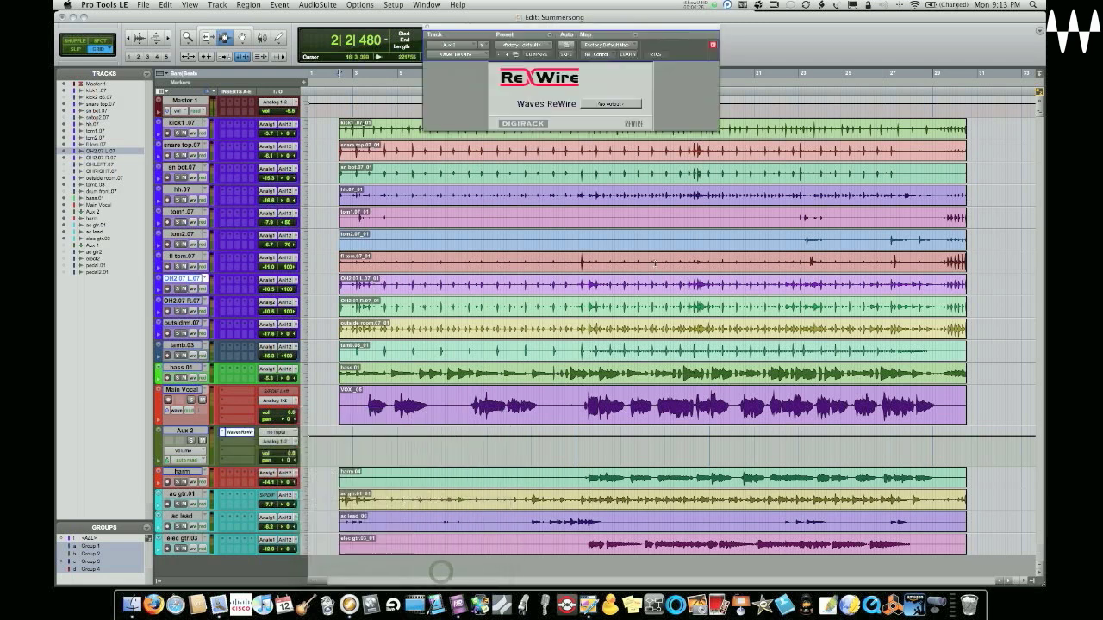
pyautogui.click(426, 29)
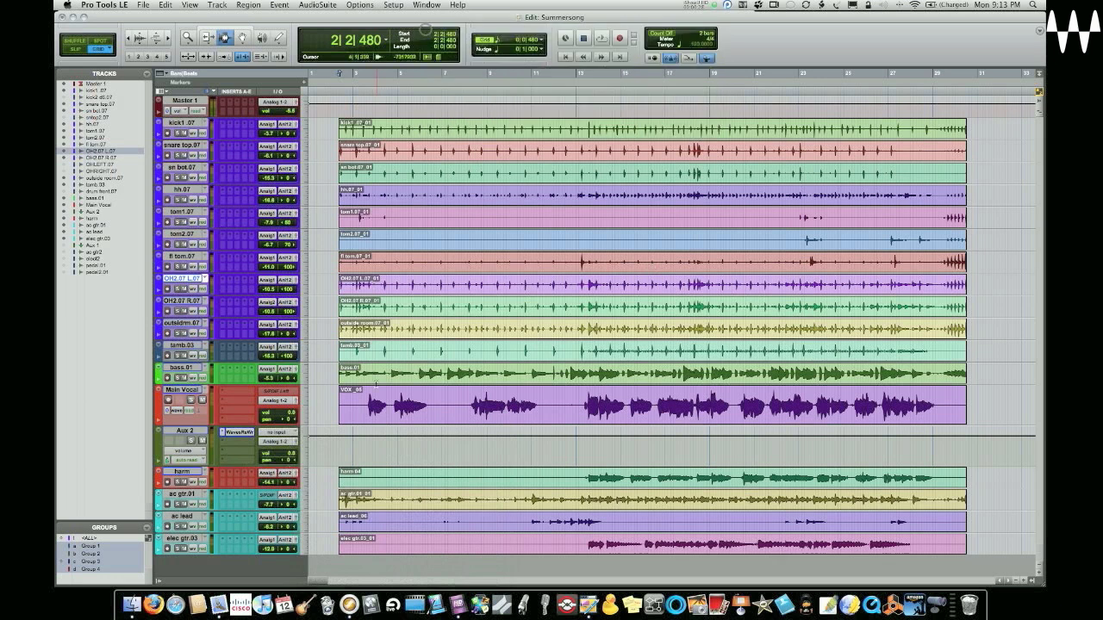
# Step: Rename the new aux track Rewire and hide it from the track display
pyautogui.doubleClick(178, 430)
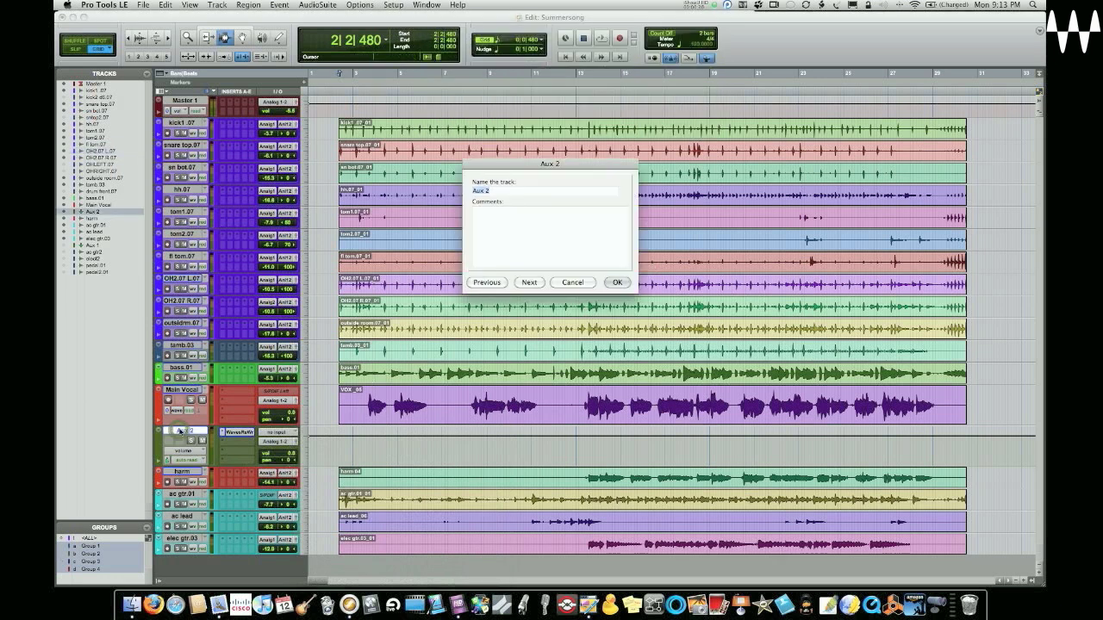
pyautogui.write('Rd')
pyautogui.press('Return')
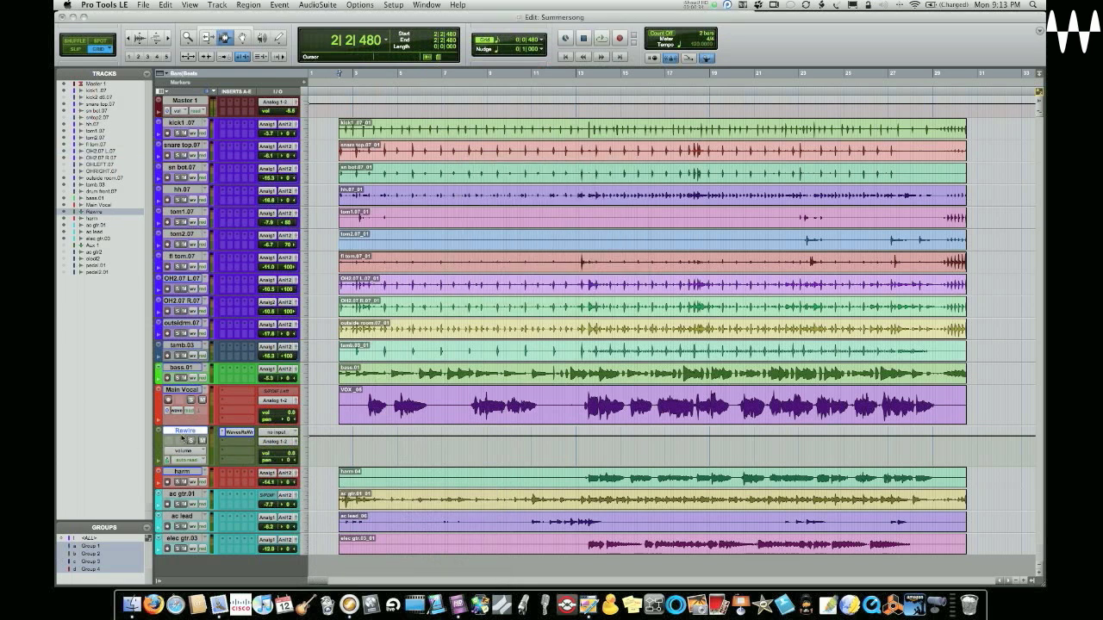
pyautogui.rightClick(184, 433)
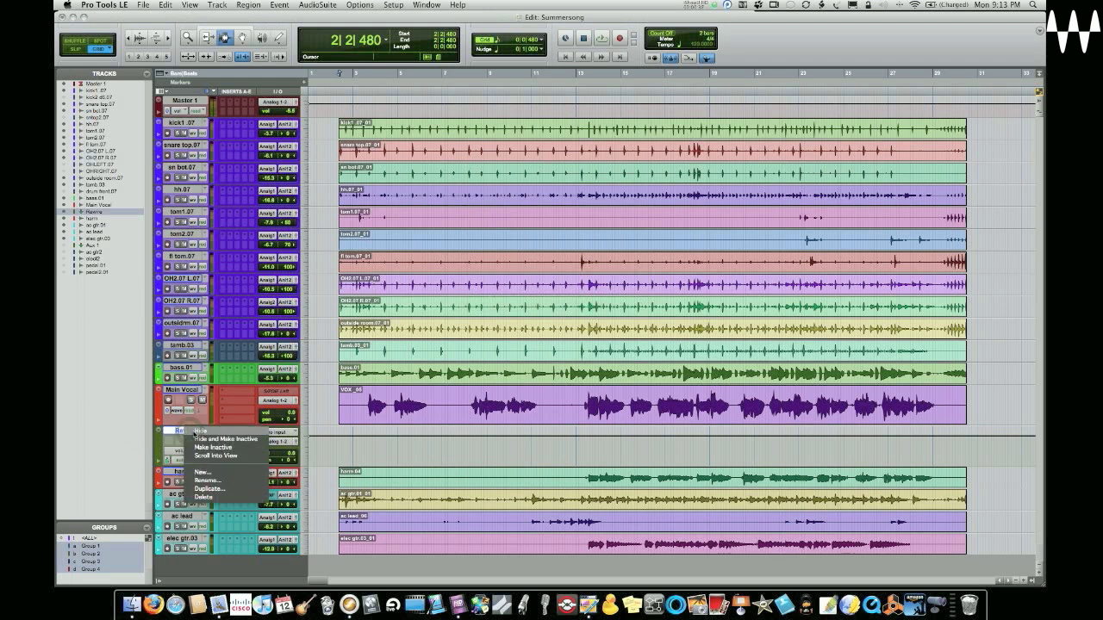
pyautogui.click(195, 432)
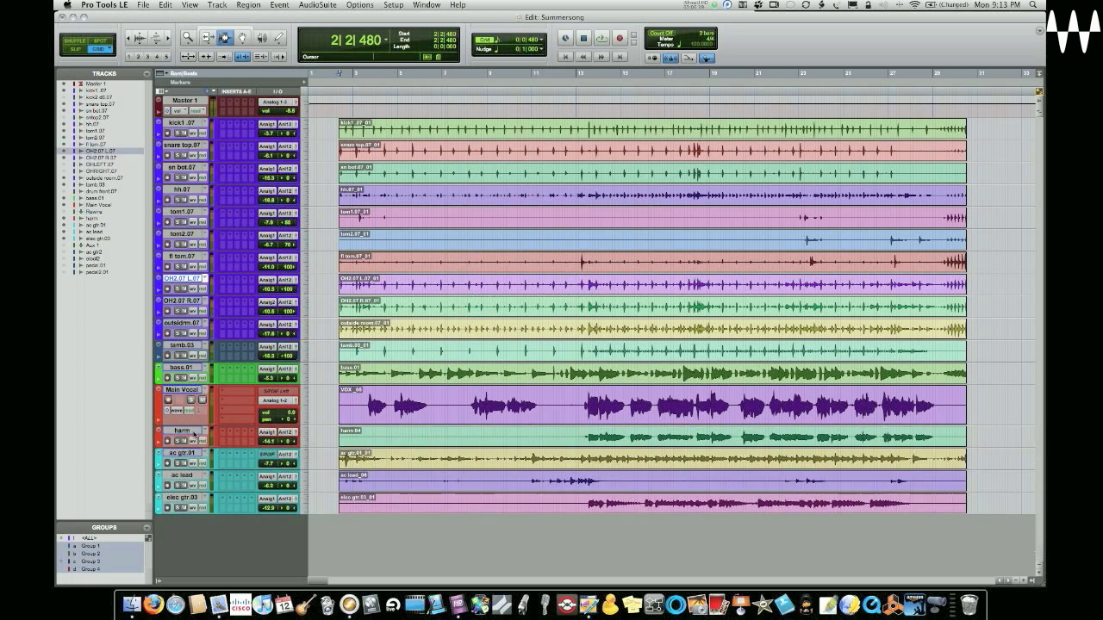
# Step: Insert the Waves Tune pitch-shift plug-in in the first insert slot of the Main Vocal track
pyautogui.click(226, 392)
pyautogui.moveTo(258, 408)
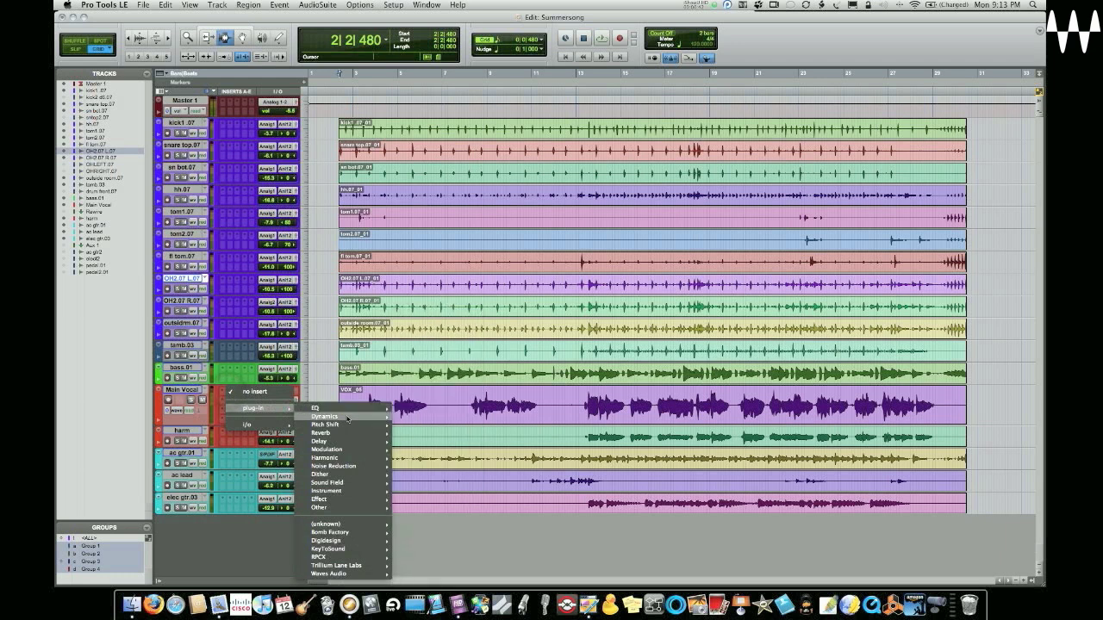
pyautogui.moveTo(325, 424)
pyautogui.click(441, 523)
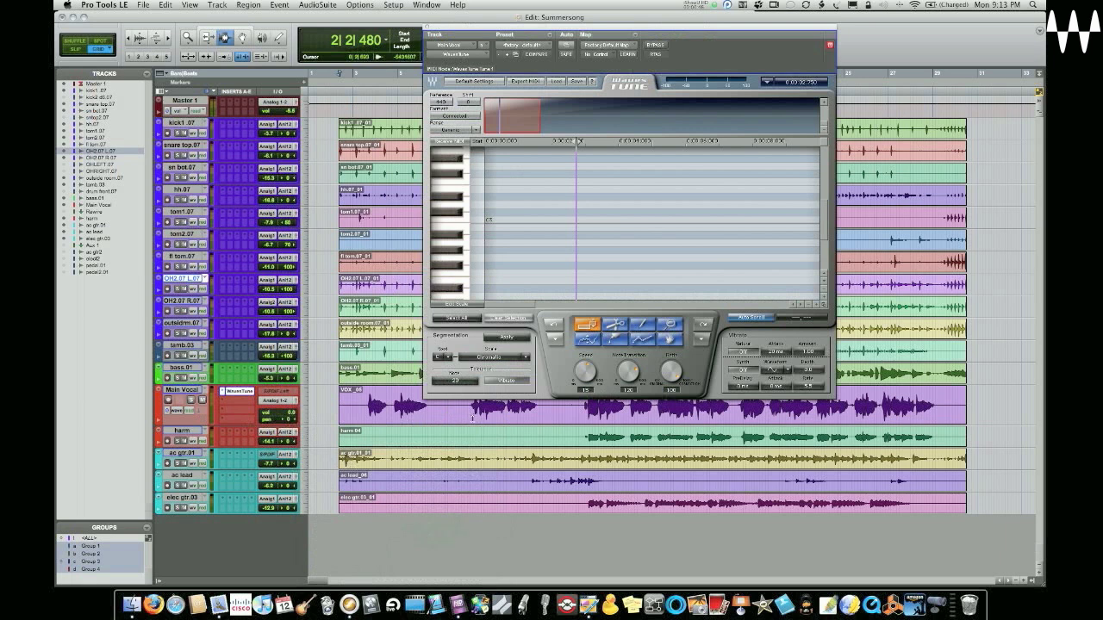
# Step: Check that the Waves Tune playhead follows the session cursor by placing it at various points along the Main Vocal waveform
pyautogui.click(429, 413)
pyautogui.click(393, 411)
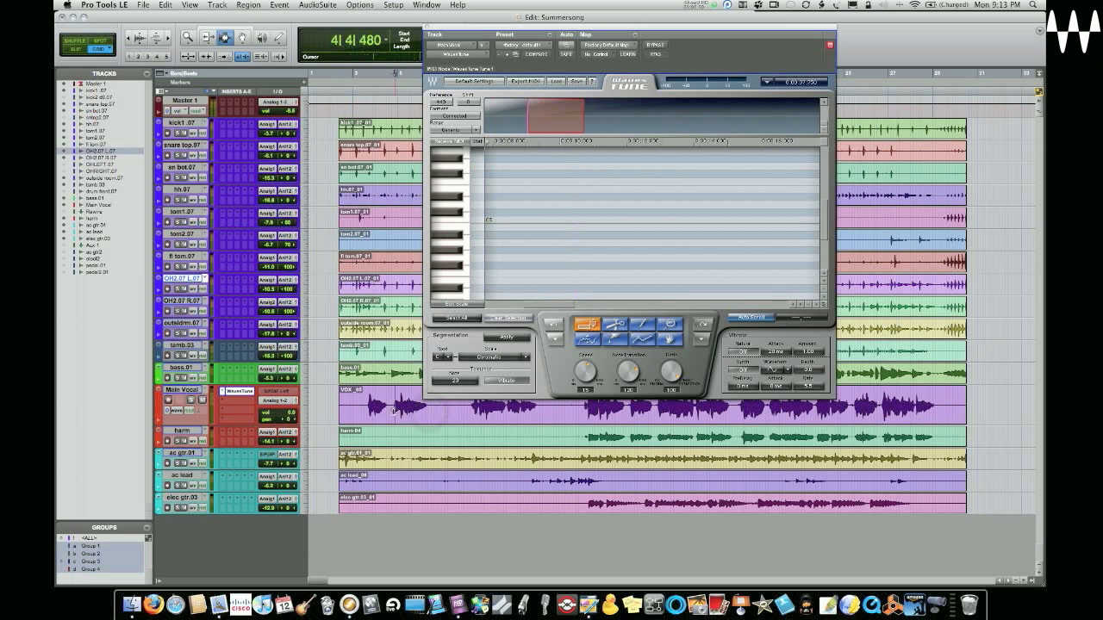
pyautogui.click(403, 412)
pyautogui.click(409, 412)
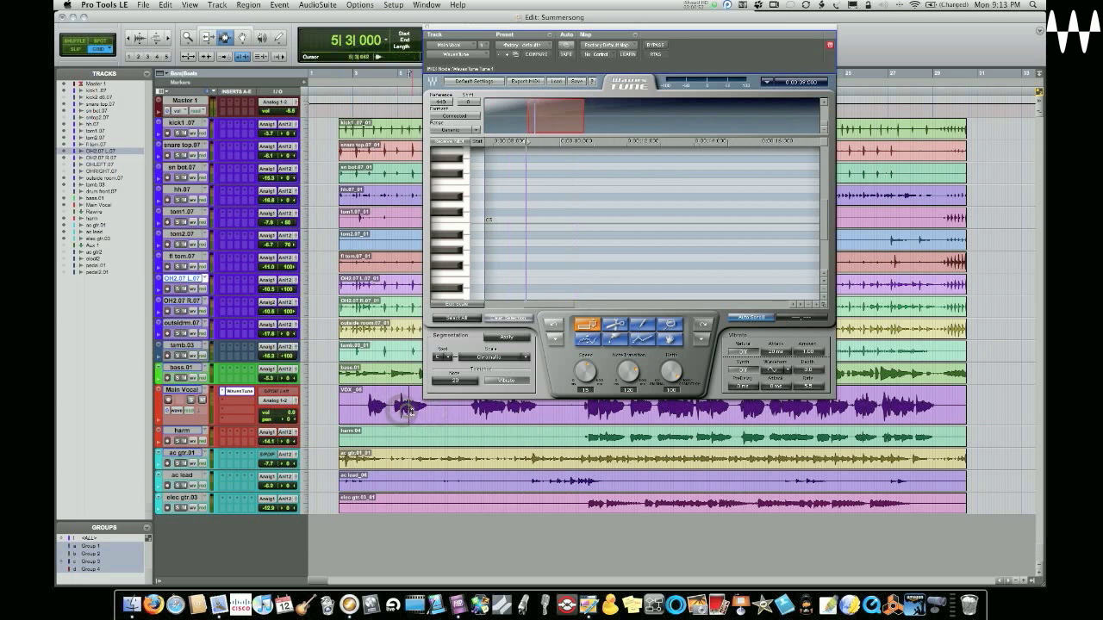
pyautogui.click(414, 413)
pyautogui.click(422, 411)
pyautogui.click(409, 412)
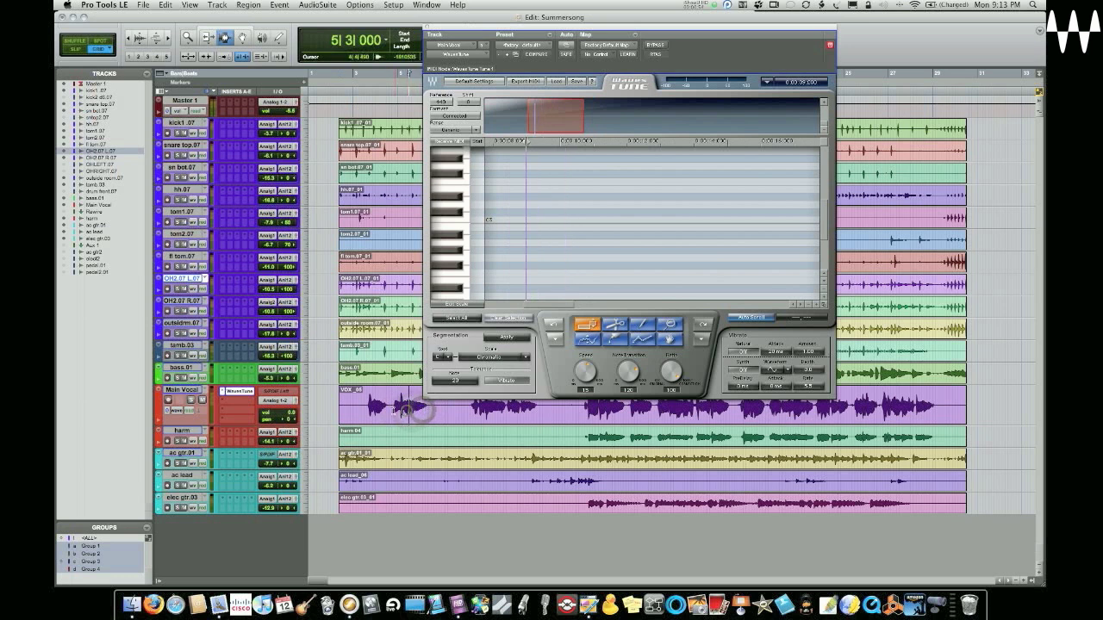
pyautogui.click(394, 411)
pyautogui.click(391, 411)
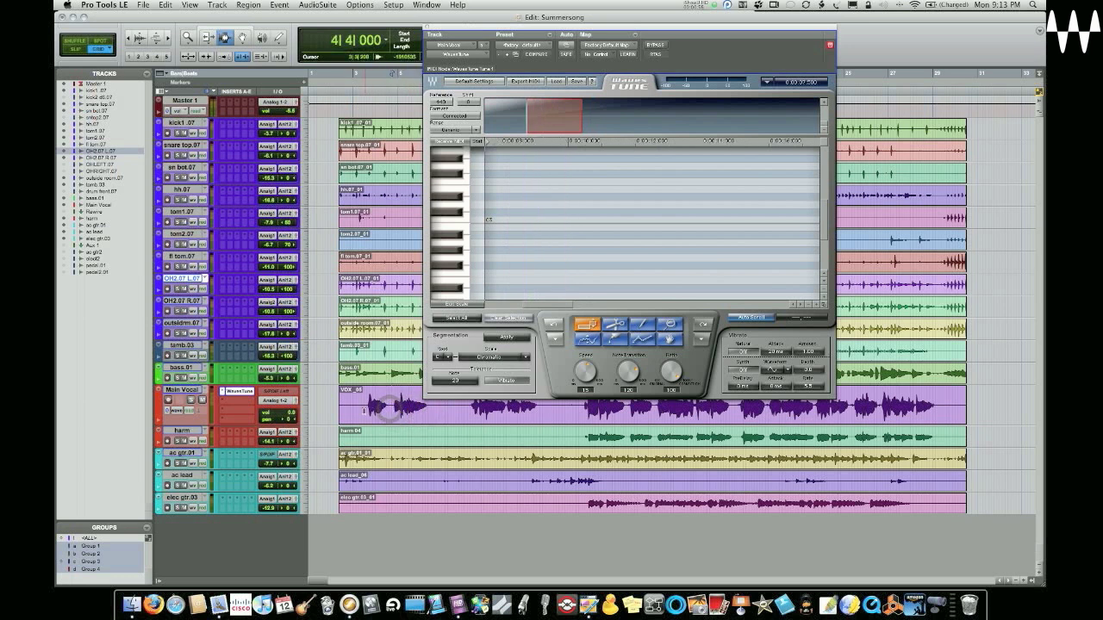
pyautogui.click(364, 412)
pyautogui.click(378, 410)
pyautogui.click(391, 411)
pyautogui.click(411, 413)
pyautogui.click(418, 414)
pyautogui.click(425, 414)
pyautogui.click(435, 414)
pyautogui.click(454, 414)
pyautogui.click(401, 413)
pyautogui.click(386, 411)
pyautogui.click(379, 412)
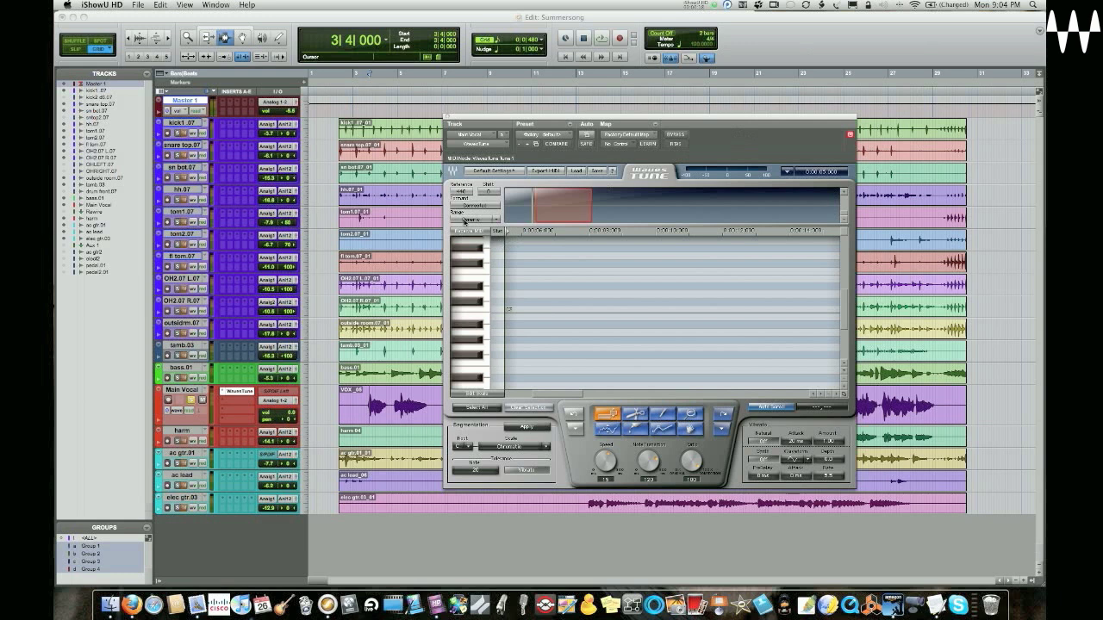
# Step: Switch the Waves Tune formant setting back and forth between Corrected and Non Corrected
pyautogui.click(477, 207)
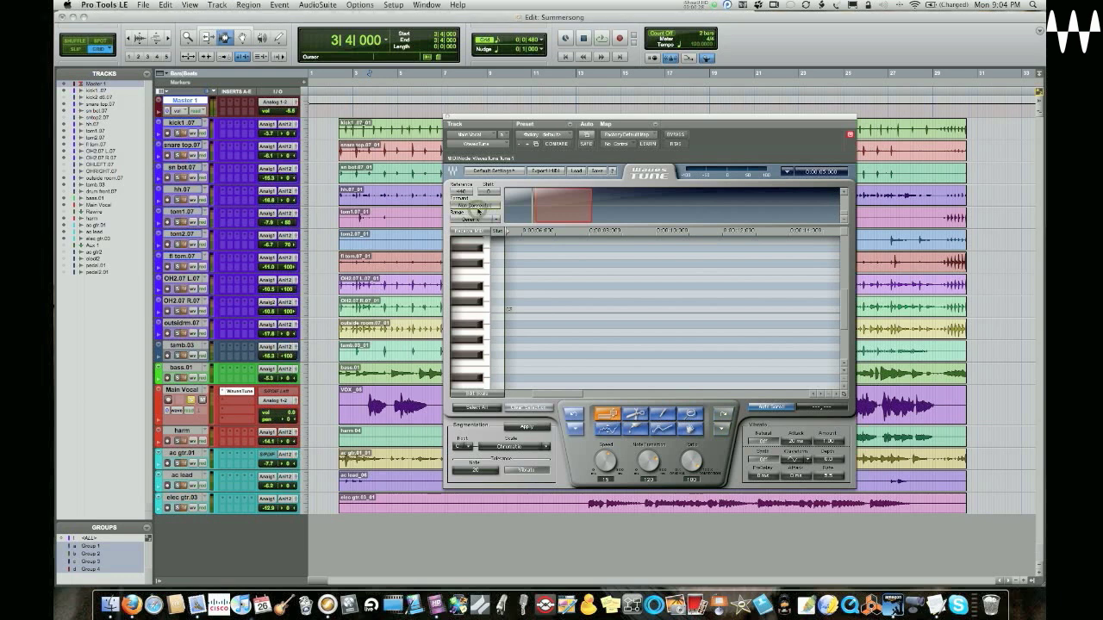
pyautogui.click(477, 207)
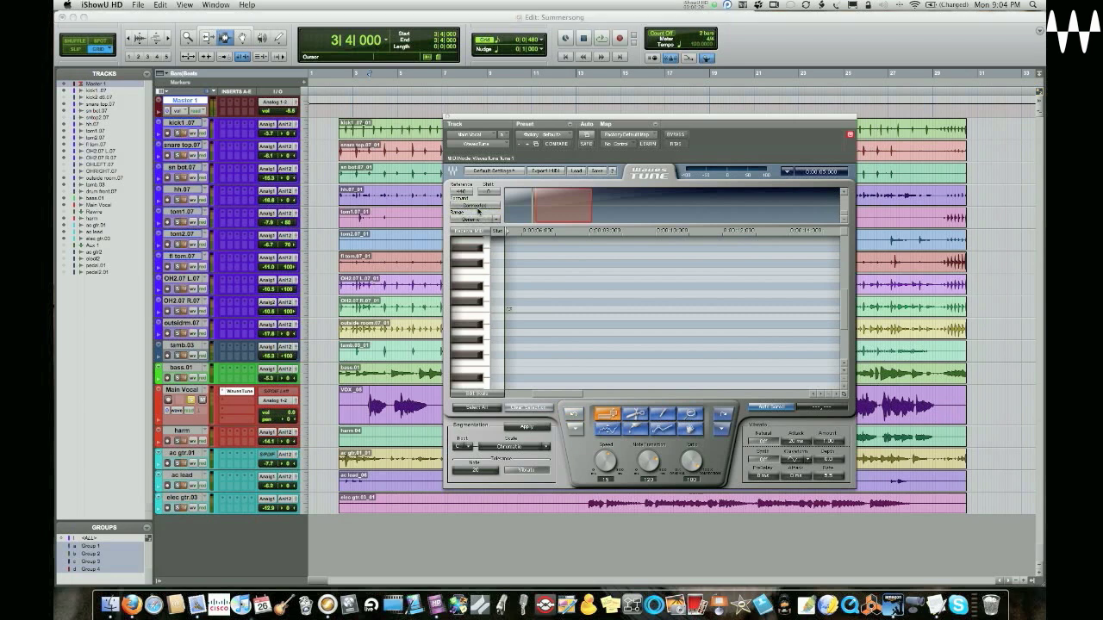
pyautogui.click(477, 207)
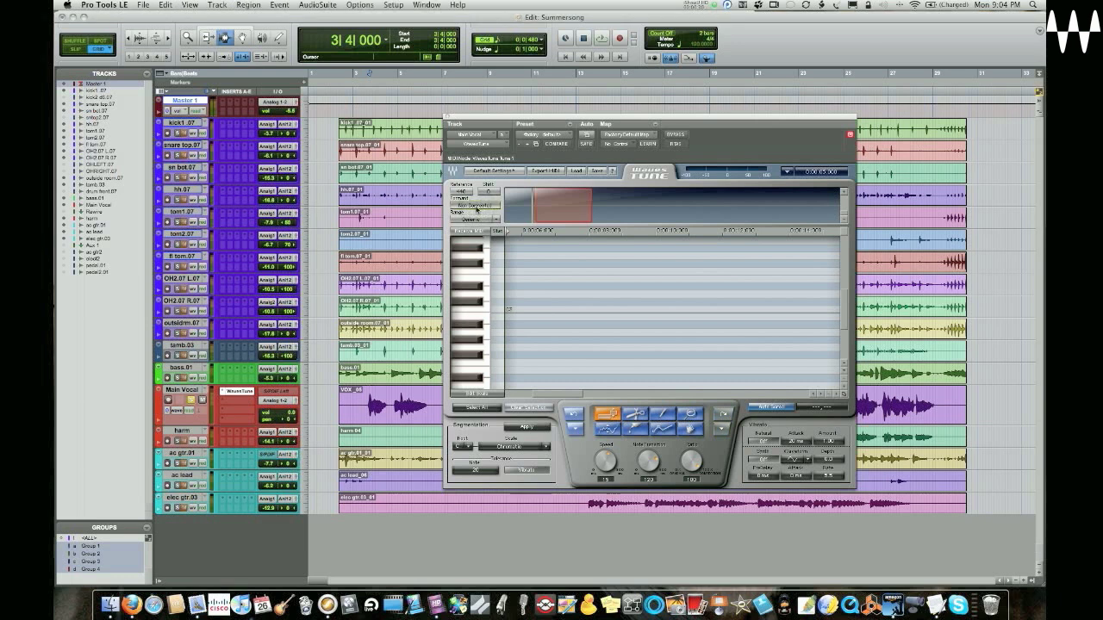
# Step: Play the Main Vocal to scan its pitch into Waves Tune, and select and audition the second vocal phrase
pyautogui.press('space')
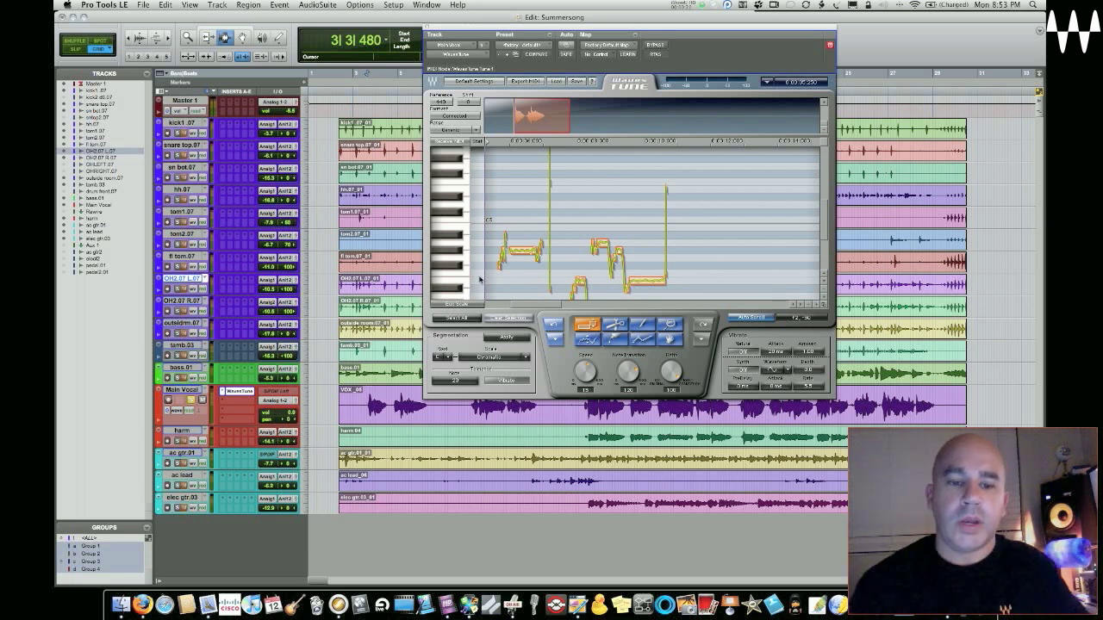
pyautogui.moveTo(390, 402); pyautogui.dragTo(430, 417)
pyautogui.press('space')
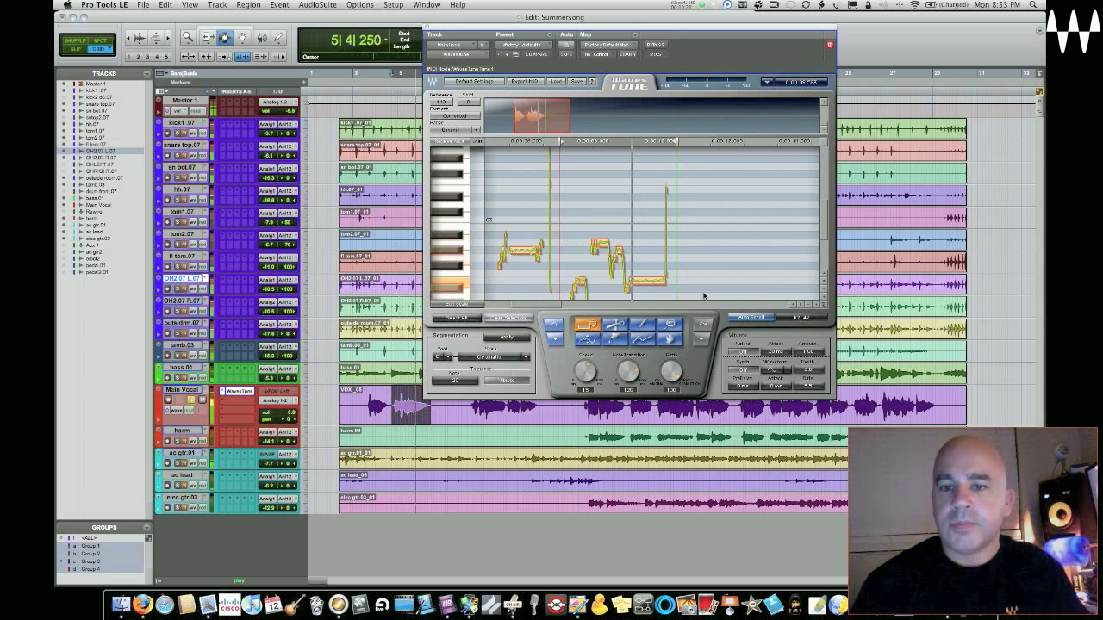
pyautogui.press('space')
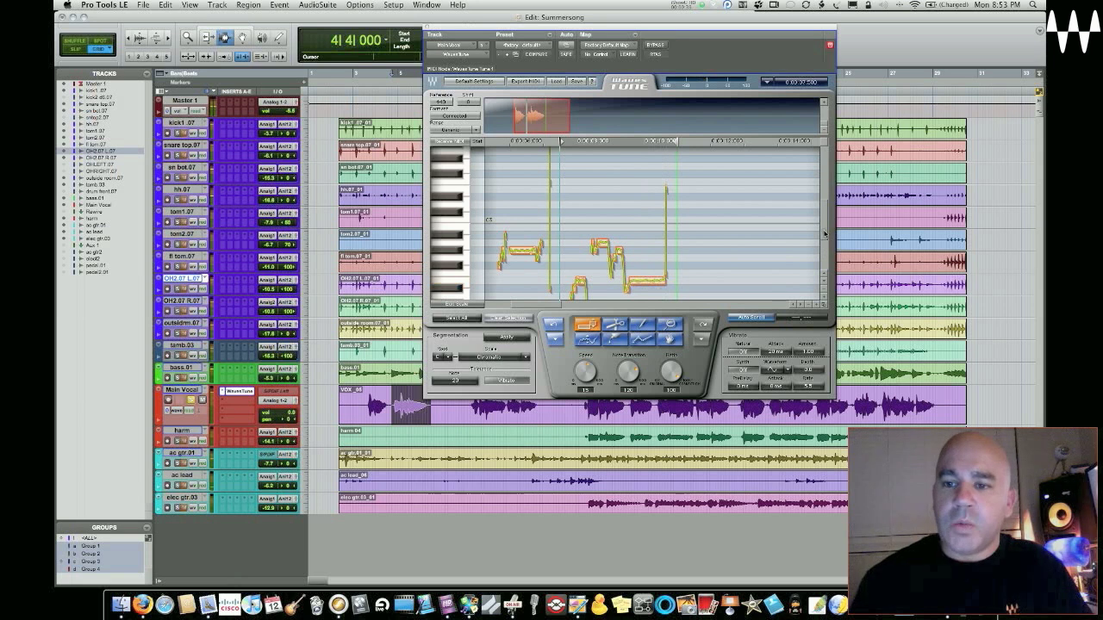
# Step: Zoom the pitch graph in on the selected second phrase, audition it, and return to the Note tool
pyautogui.scroll(-5, 825, 233)
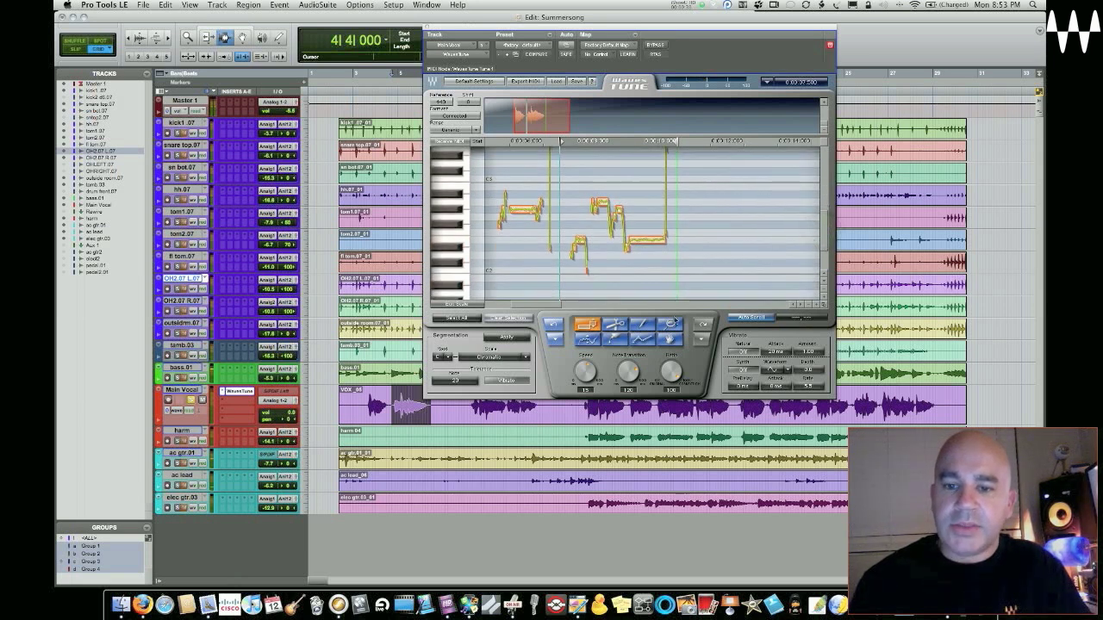
pyautogui.click(670, 324)
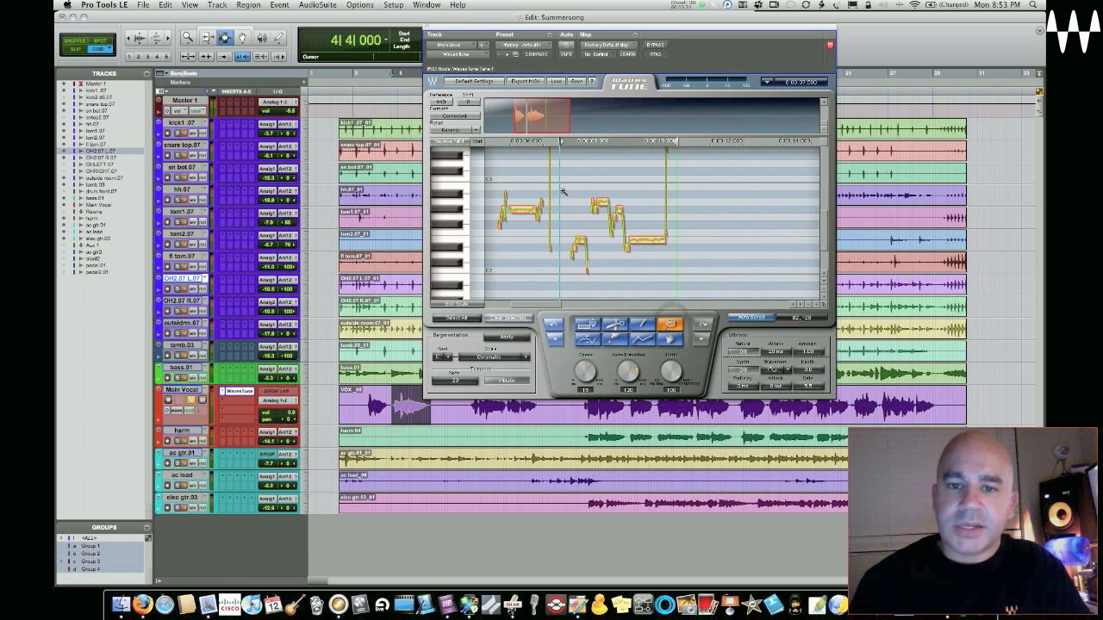
pyautogui.moveTo(562, 188); pyautogui.dragTo(678, 280)
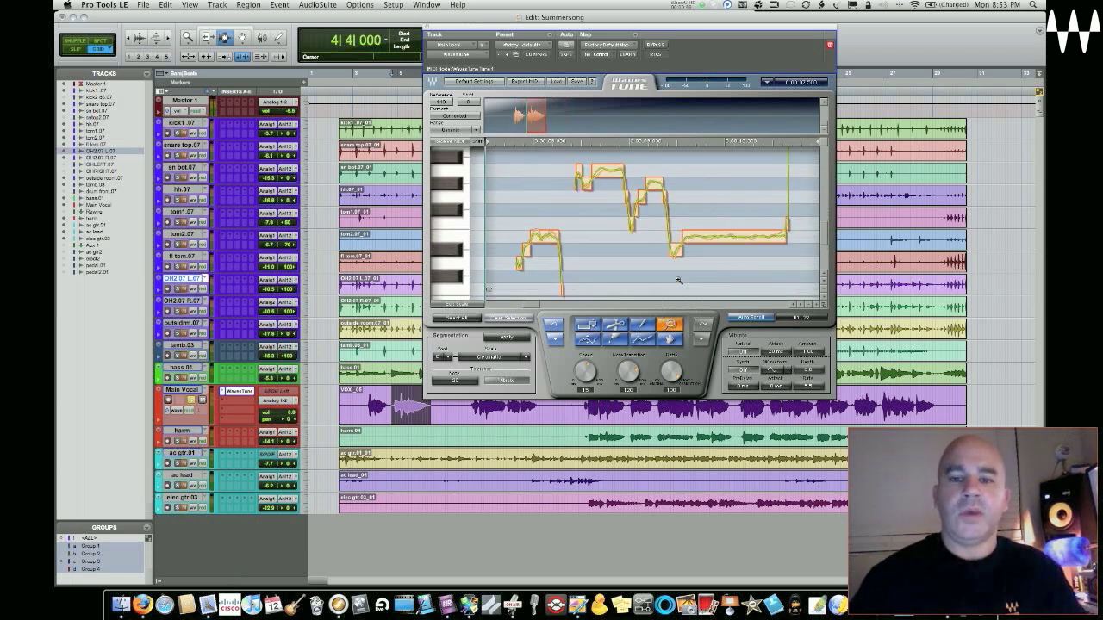
pyautogui.press('space')
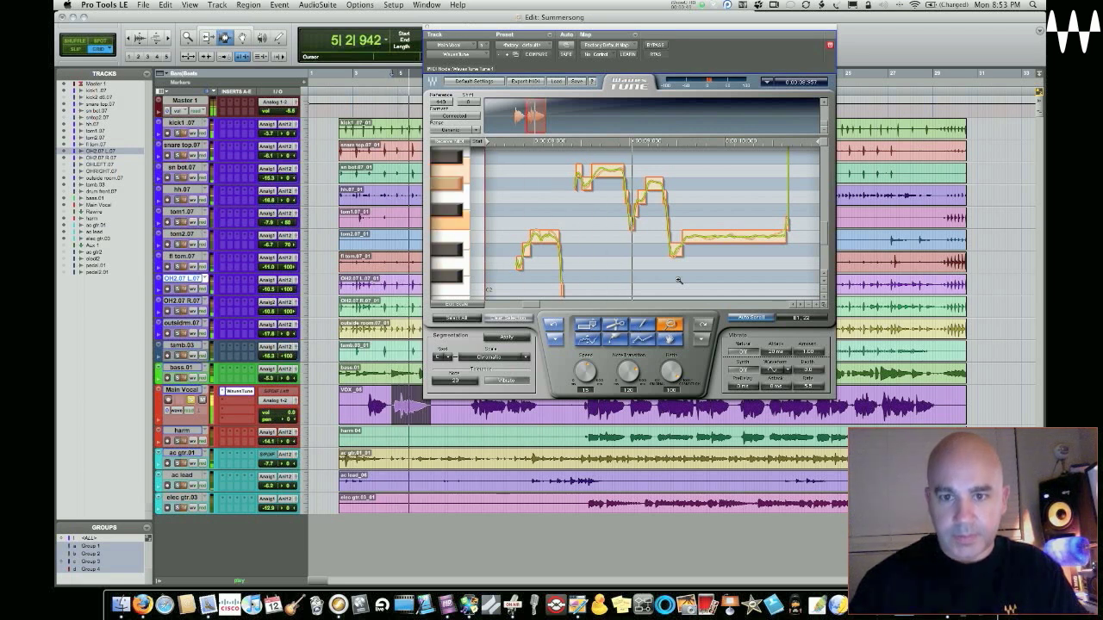
pyautogui.press('space')
pyautogui.click(586, 324)
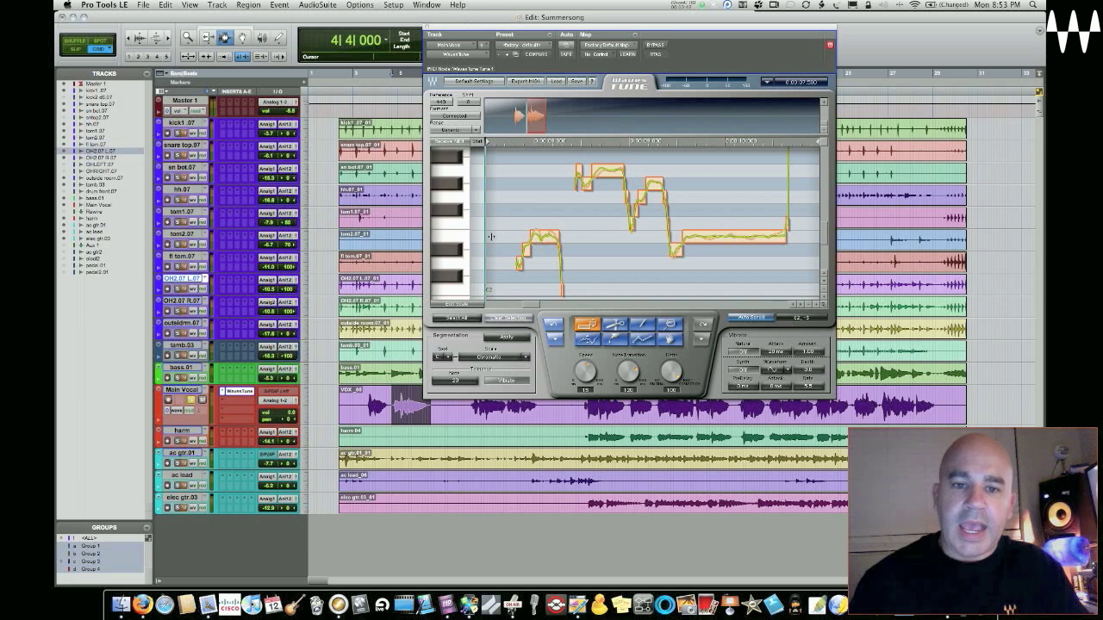
# Step: Try raising the phrase's first two short notes to the pitch of the longer note after them, checking against the reference keyboard, and undo it
pyautogui.click(448, 238)
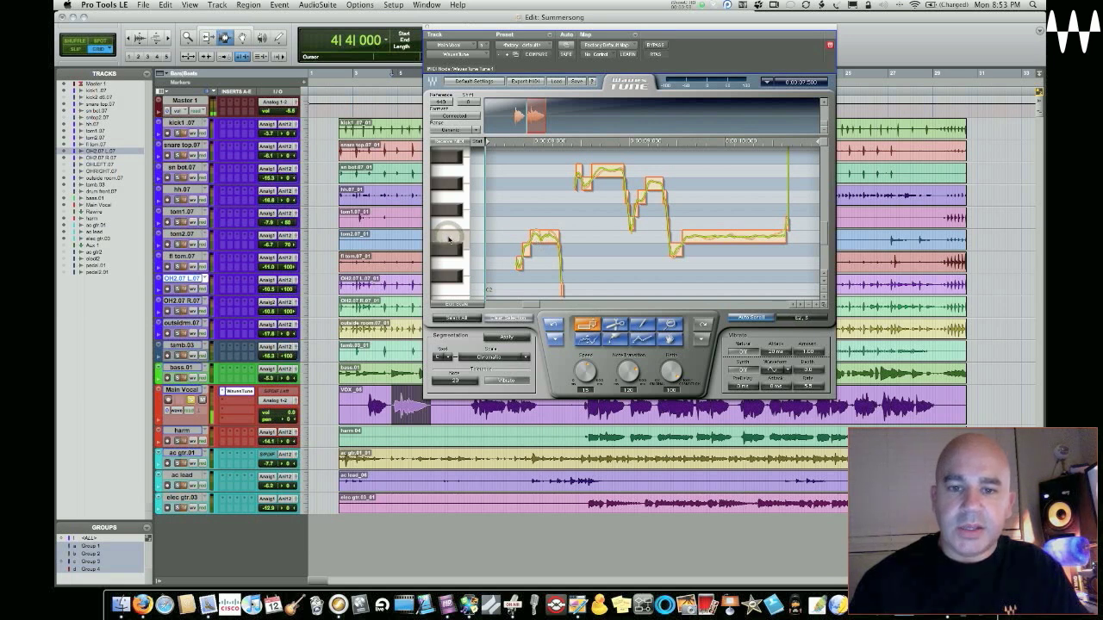
pyautogui.moveTo(536, 267); pyautogui.dragTo(510, 250)
pyautogui.press('space')
pyautogui.press('space')
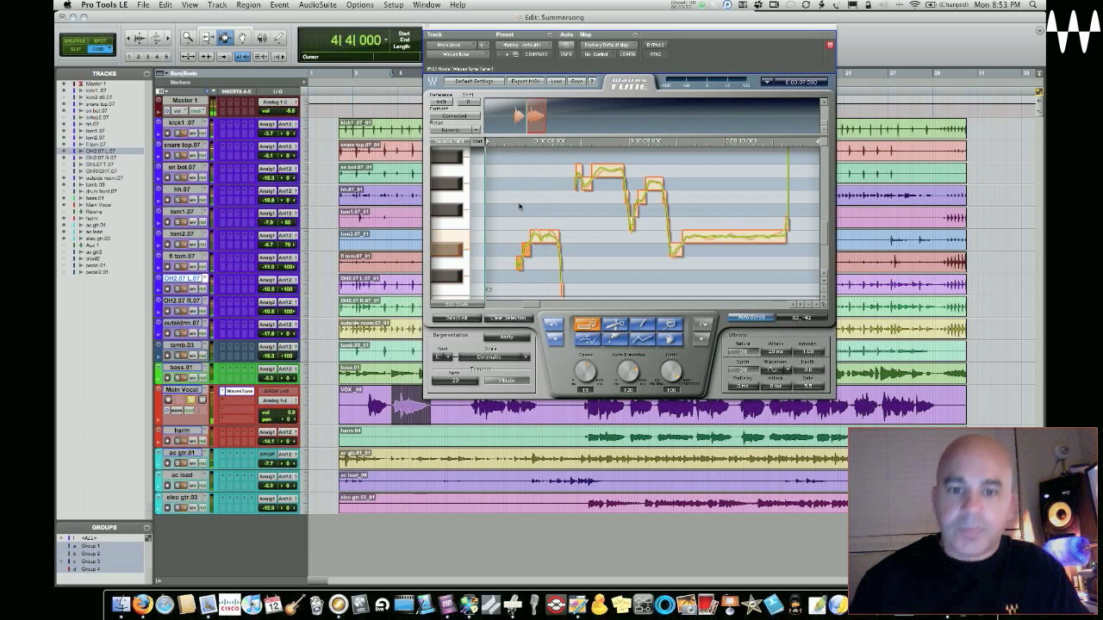
pyautogui.click(445, 239)
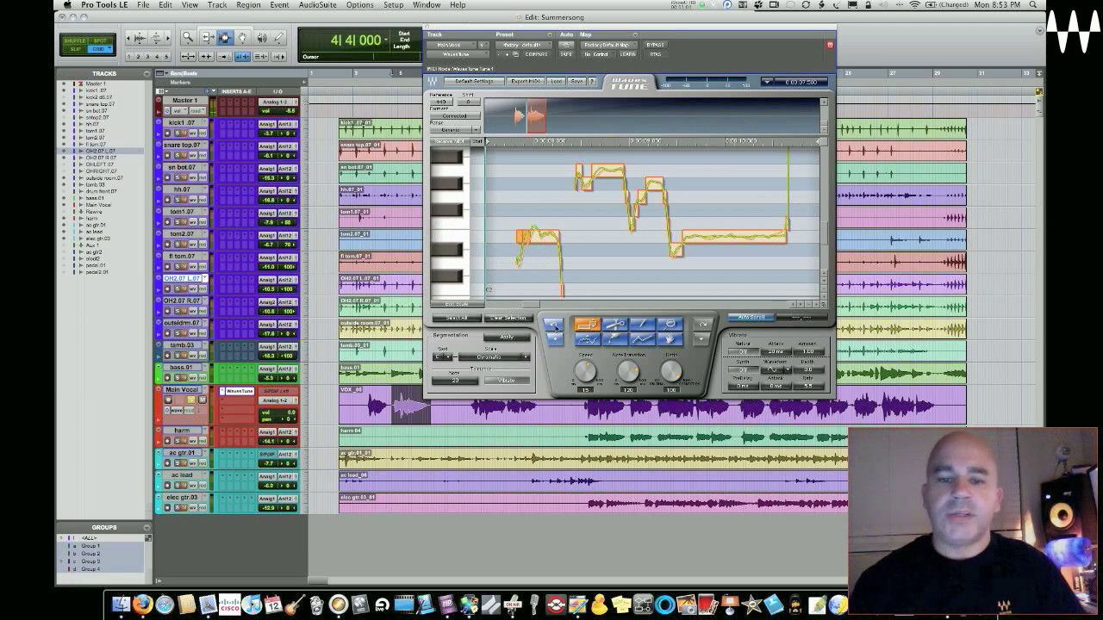
pyautogui.click(556, 327)
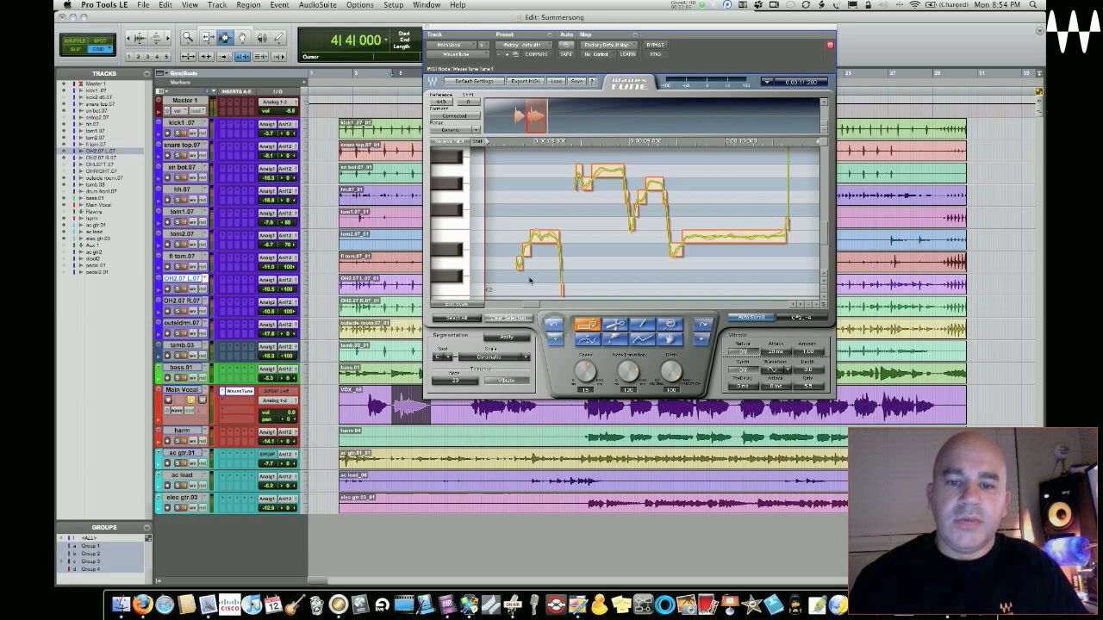
# Step: Raise the first two short notes of the second phrase by one semitone and audition the phrase
pyautogui.moveTo(535, 274); pyautogui.dragTo(528, 244)
pyautogui.press('space')
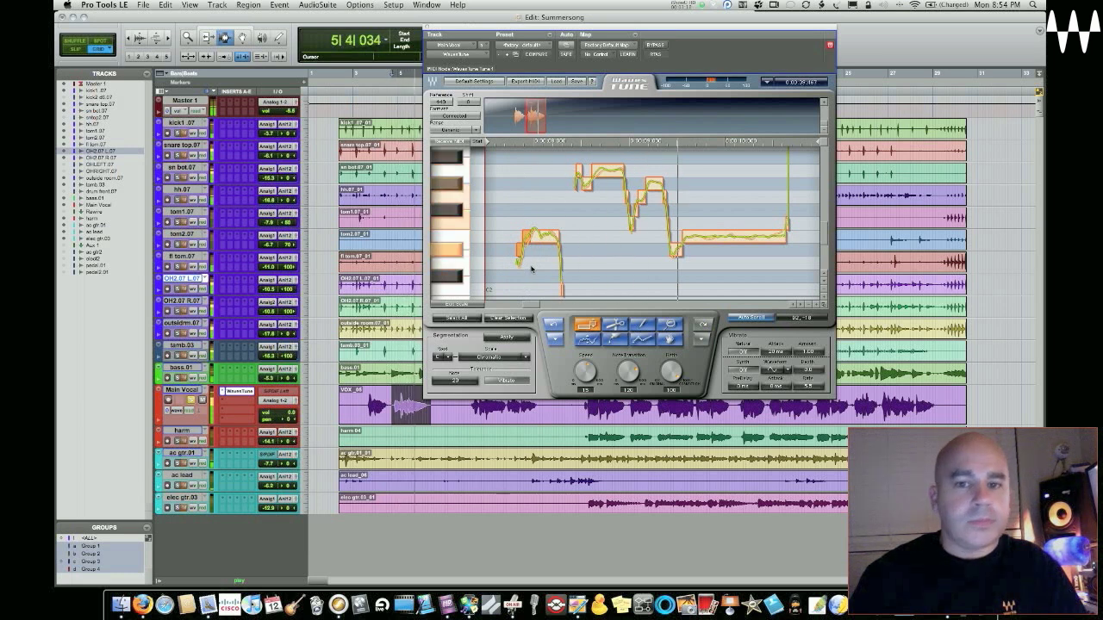
# Step: Stop playback and try adjusting the note transition of the phrase's first longer note, auditioning it from the selection's beginning
pyautogui.press('space')
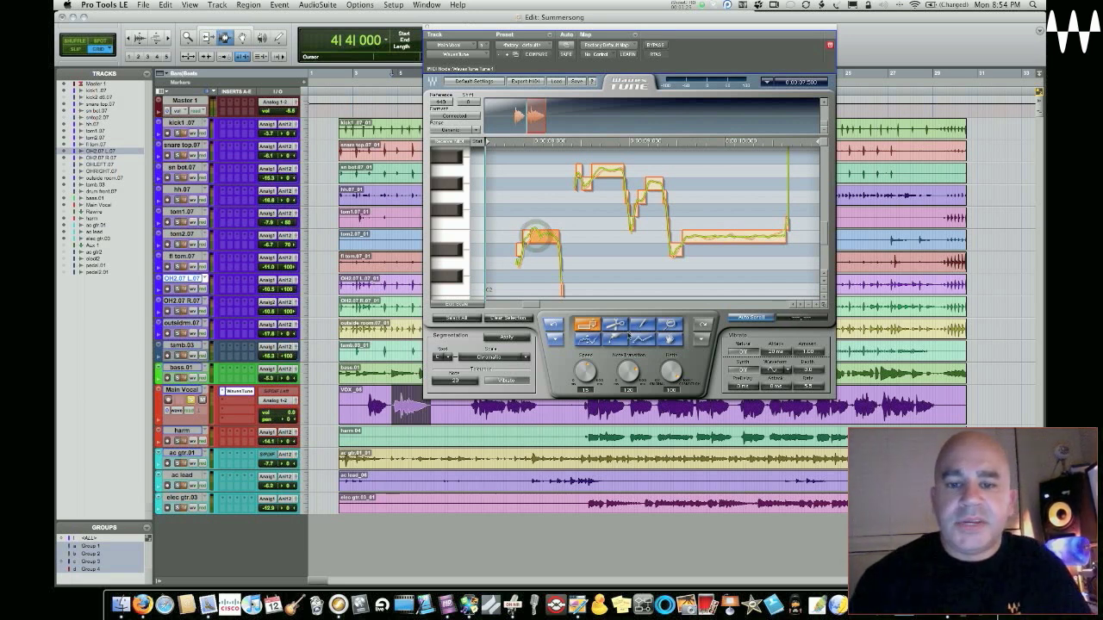
pyautogui.moveTo(628, 370); pyautogui.dragTo(618, 400)
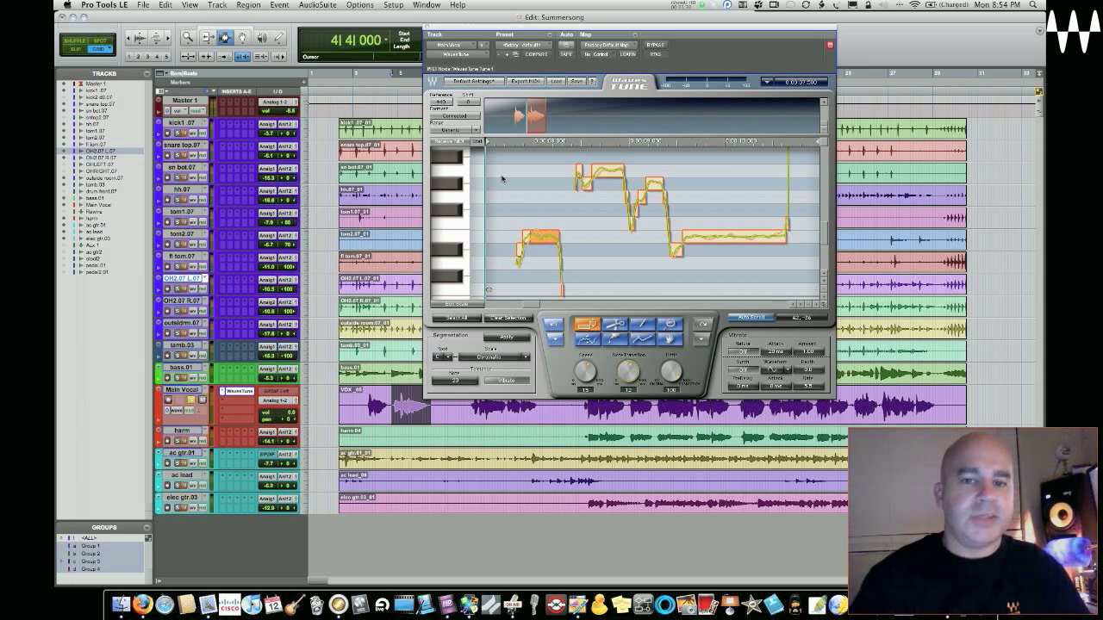
pyautogui.press('space')
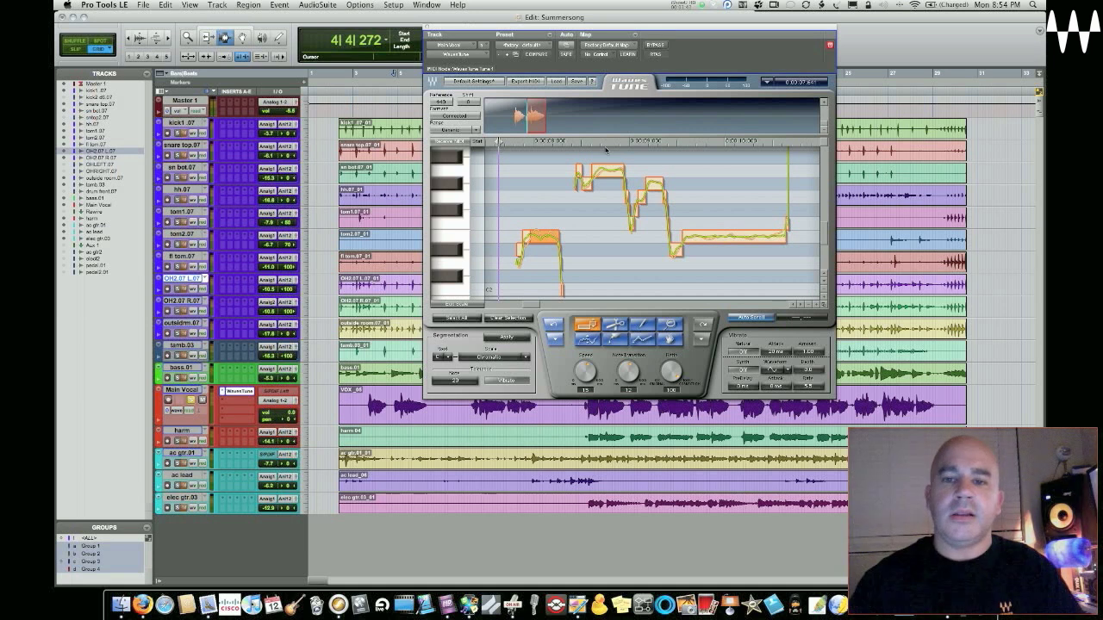
# Step: Move the playback start to just before the phrase's high notes and audition from there to the end of the phrase
pyautogui.click(566, 143)
pyautogui.press('space')
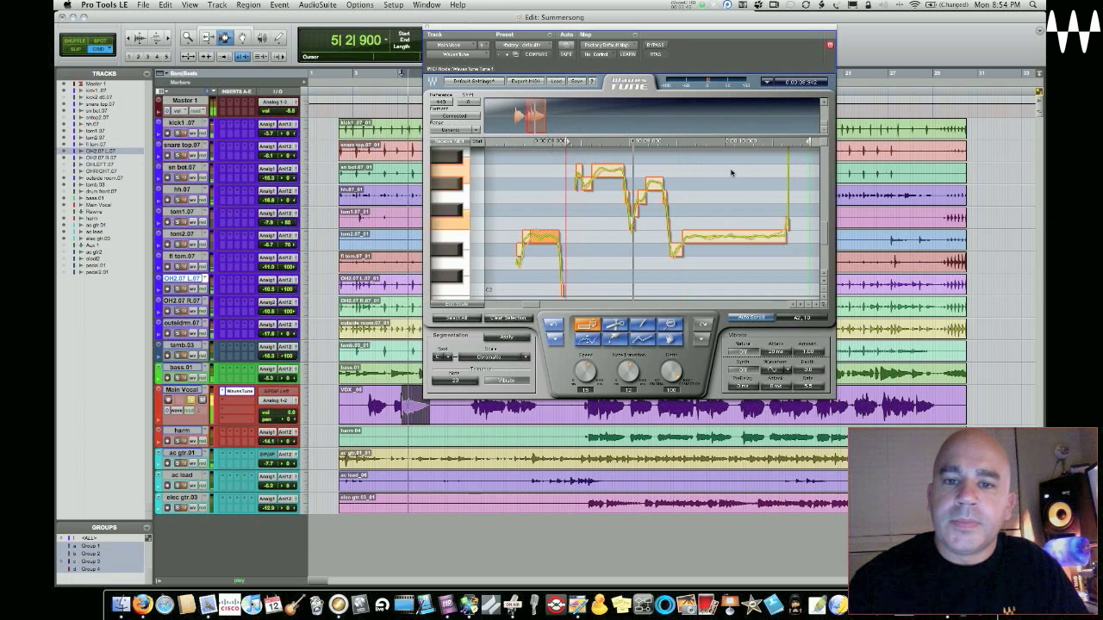
pyautogui.press('space')
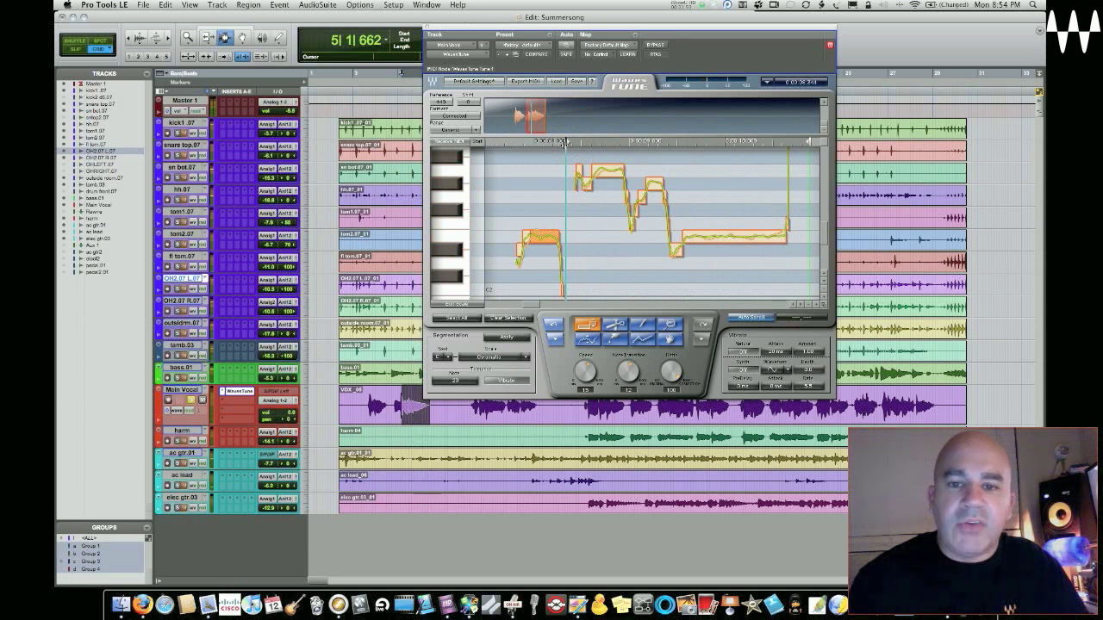
pyautogui.click(531, 143)
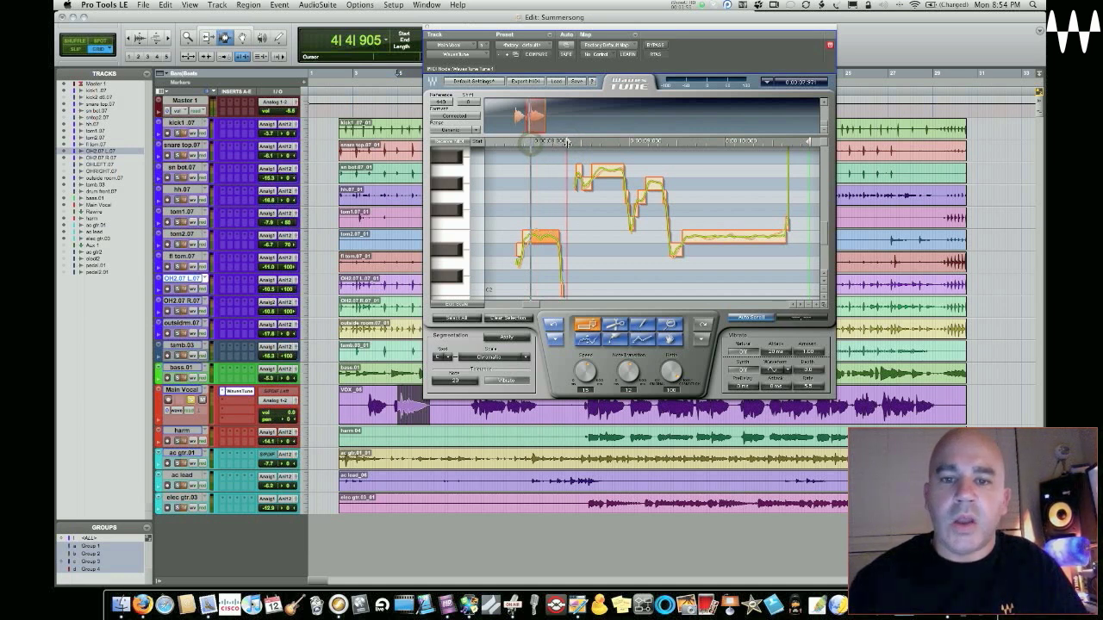
pyautogui.click(573, 142)
pyautogui.press('space')
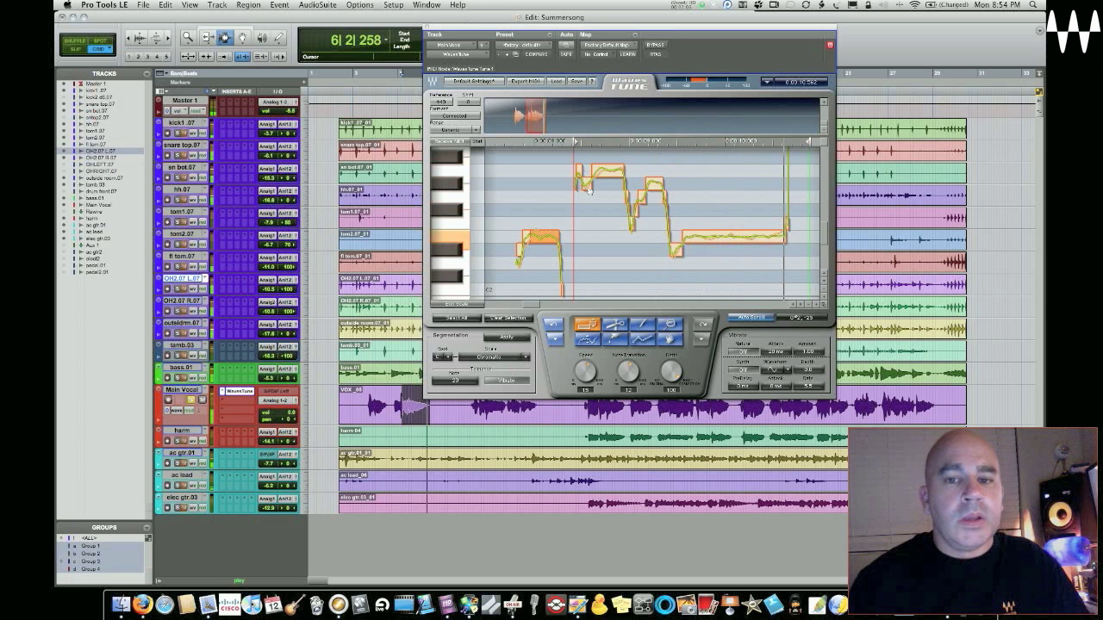
pyautogui.press('space')
# Step: Raise the short dipping note among the phrase's high notes by one semitone to match its neighbours, checking the pitch on the reference keyboard
pyautogui.click(601, 187)
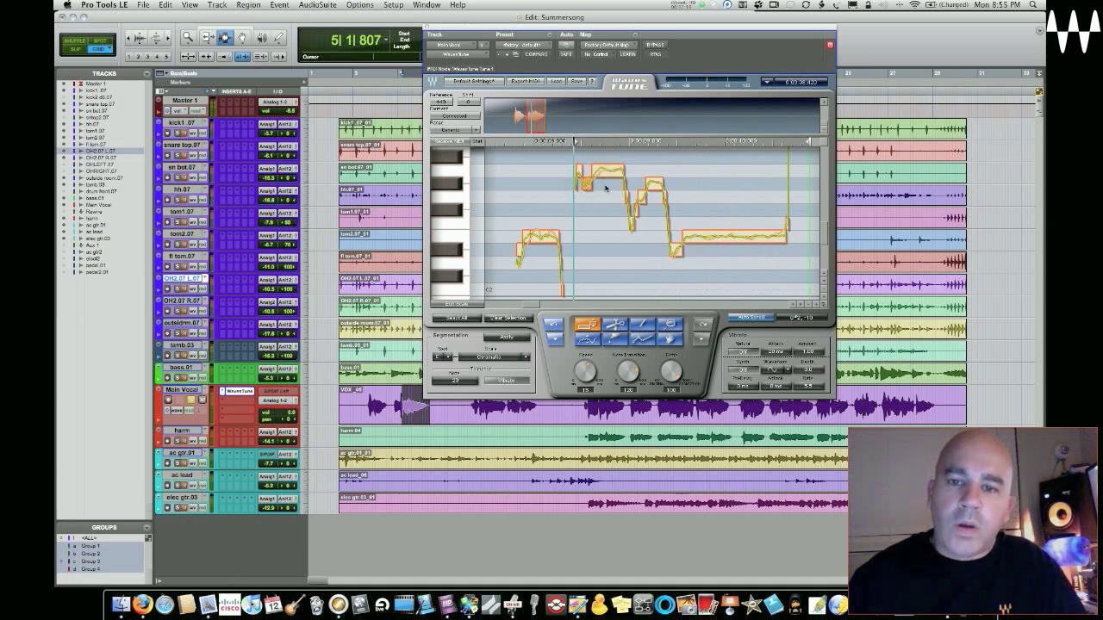
pyautogui.moveTo(607, 189); pyautogui.dragTo(566, 169)
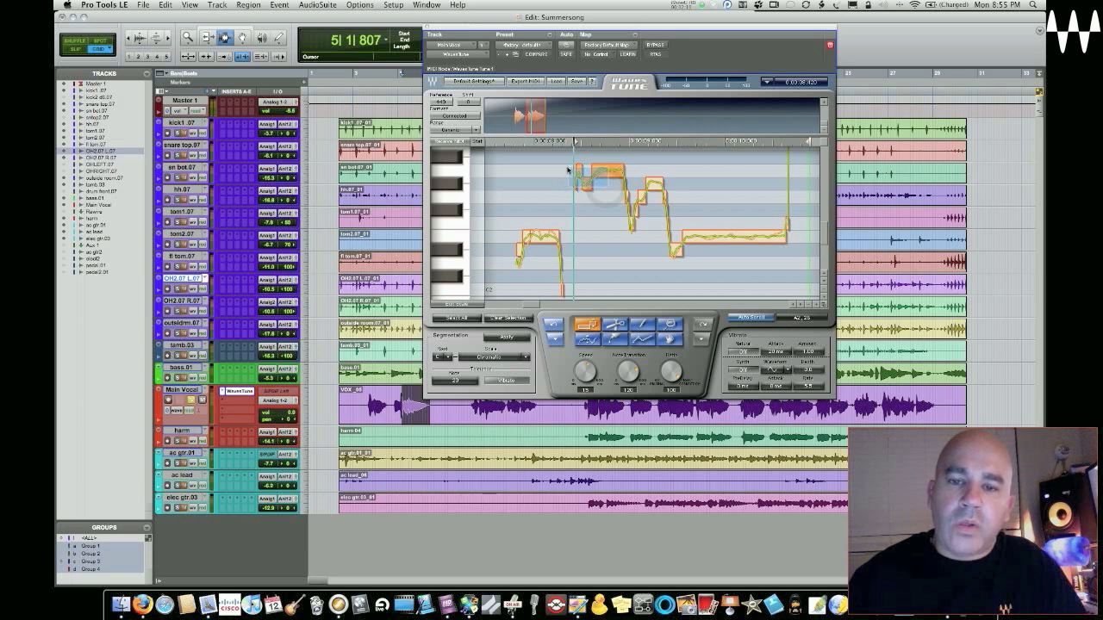
pyautogui.click(448, 173)
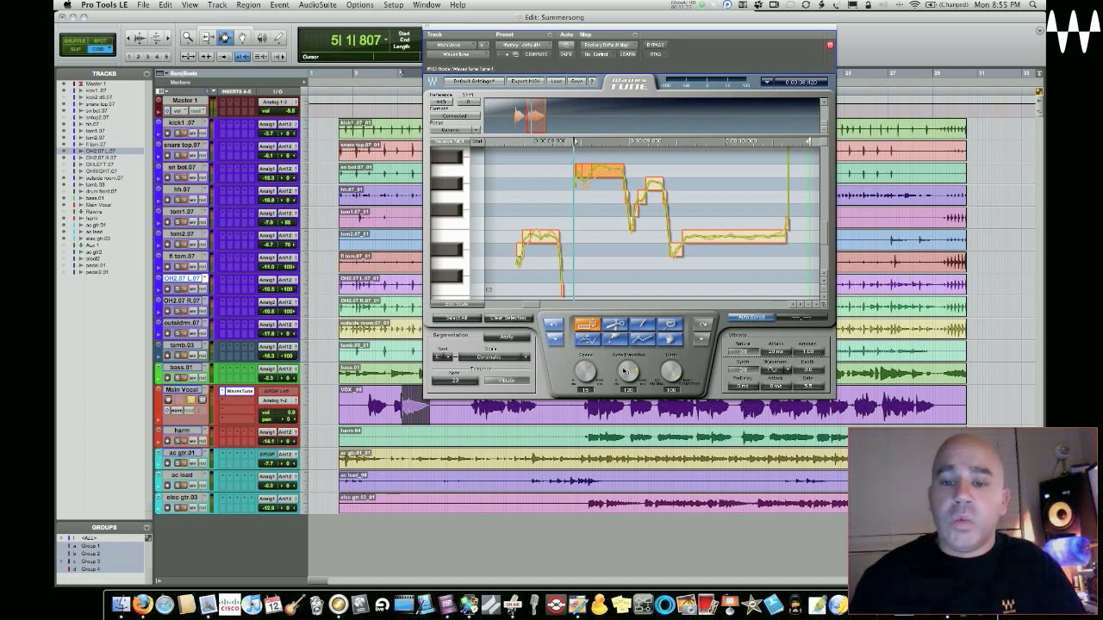
# Step: Try a note transition of 24 on the high notes, raise it to 122, and audition from just before the phrase's first note
pyautogui.moveTo(624, 370); pyautogui.dragTo(619, 398)
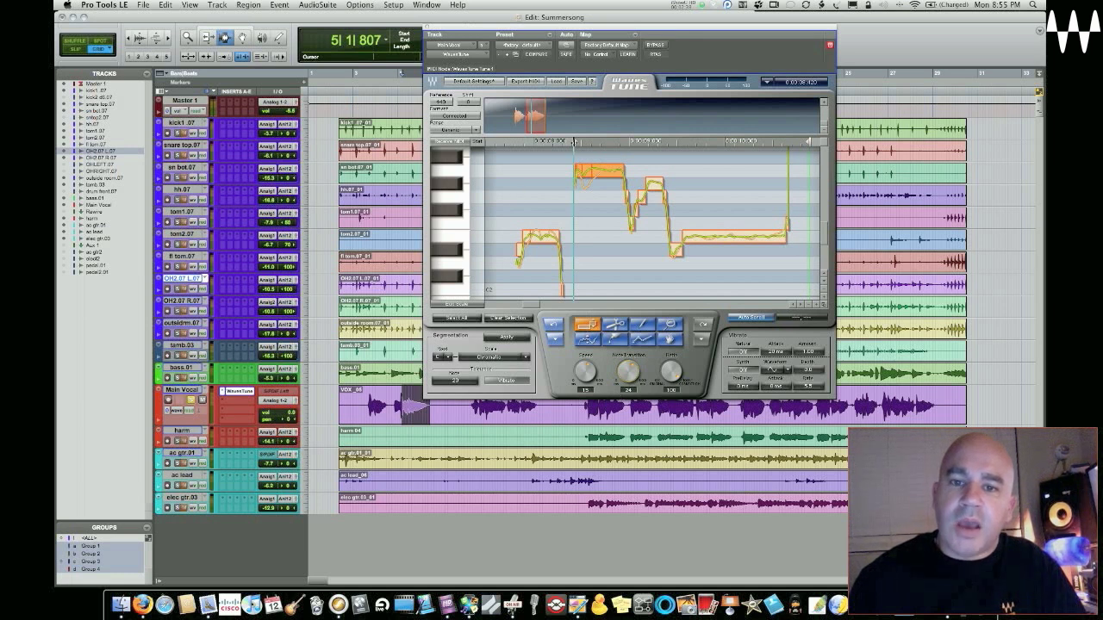
pyautogui.moveTo(574, 142); pyautogui.dragTo(504, 142)
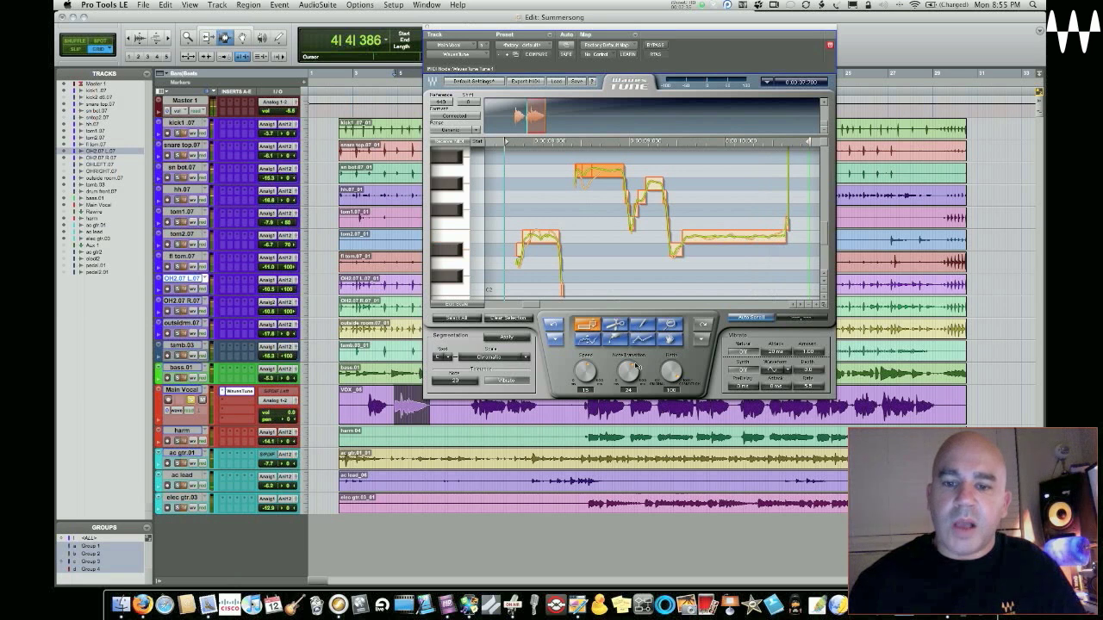
pyautogui.moveTo(633, 373); pyautogui.dragTo(635, 347)
pyautogui.press('space')
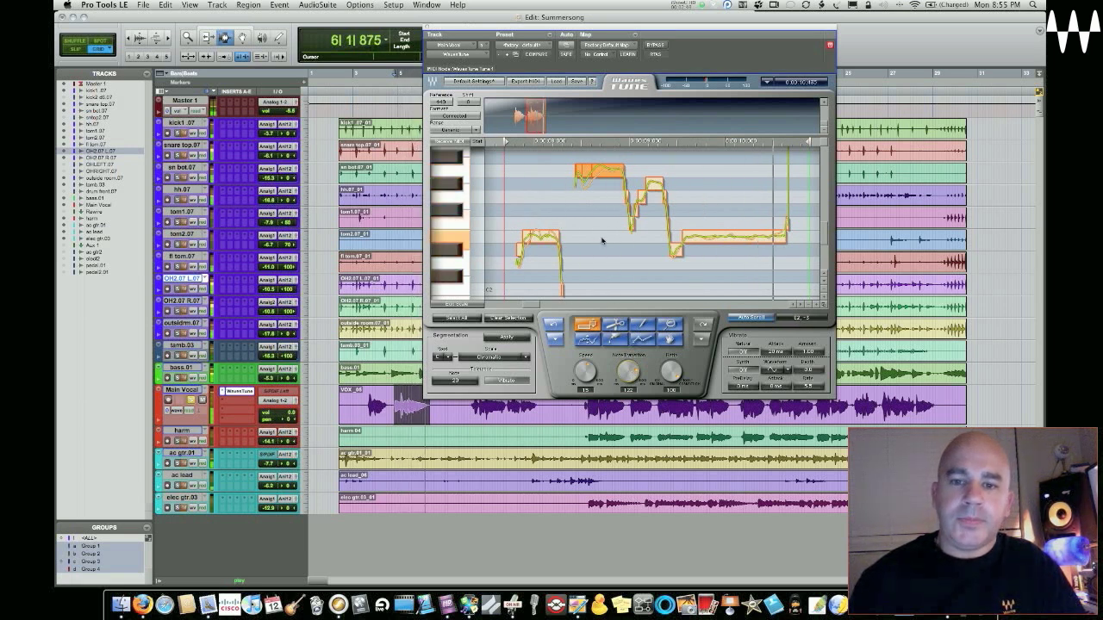
# Step: Select only the longest of the high notes, fine-tune its note transition, and audition the phrase
pyautogui.click(601, 238)
pyautogui.click(603, 176)
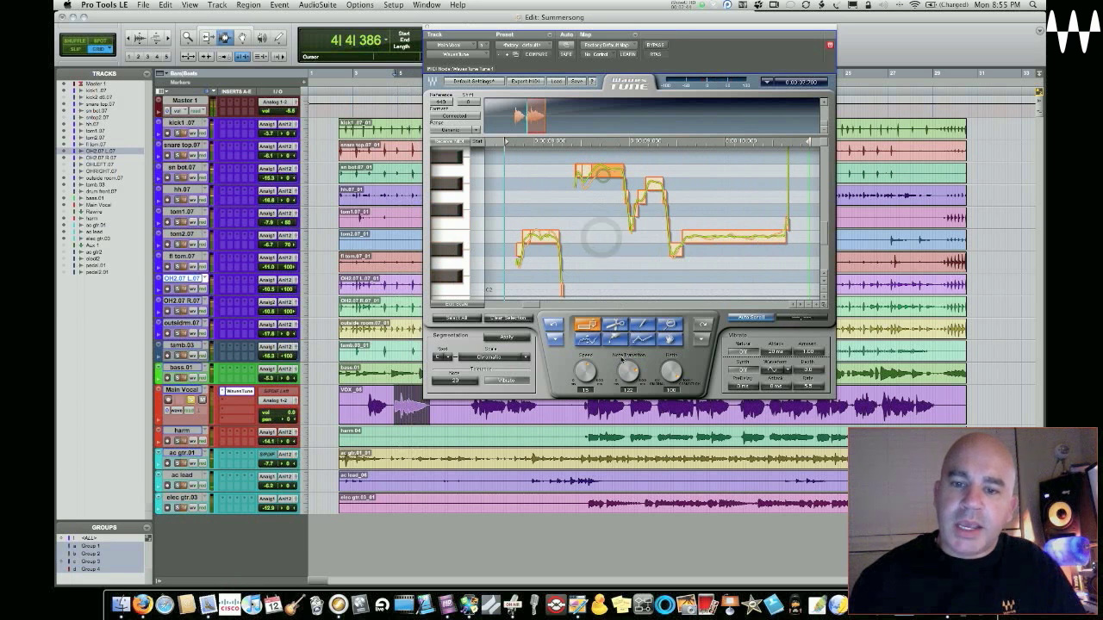
pyautogui.moveTo(623, 360)
pyautogui.mouseDown()
pyautogui.moveTo(621, 379)
pyautogui.moveTo(625, 365)
pyautogui.mouseUp()
pyautogui.press('space')
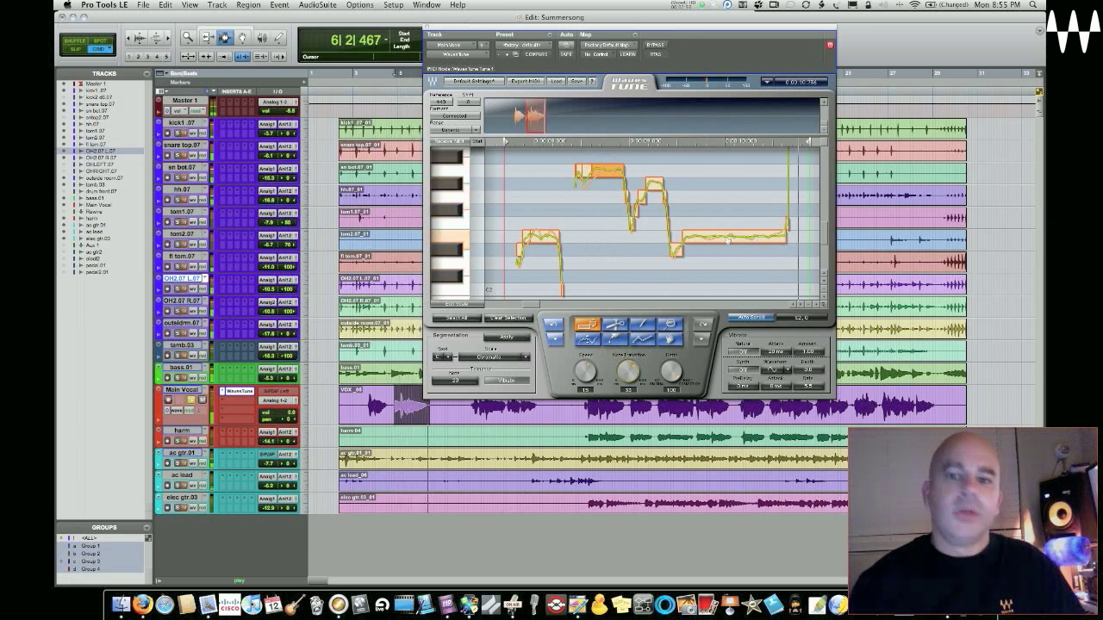
pyautogui.press('space')
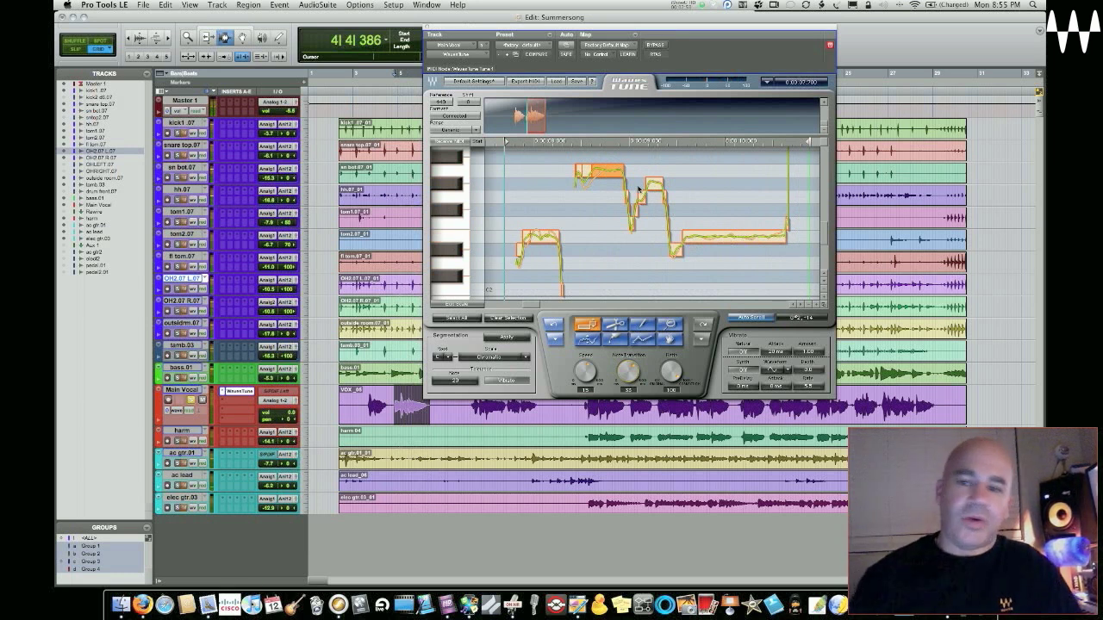
# Step: Enable synthetic vibrato on the phrase's long final note, increase the vibrato depth, and audition the phrase
pyautogui.click(753, 241)
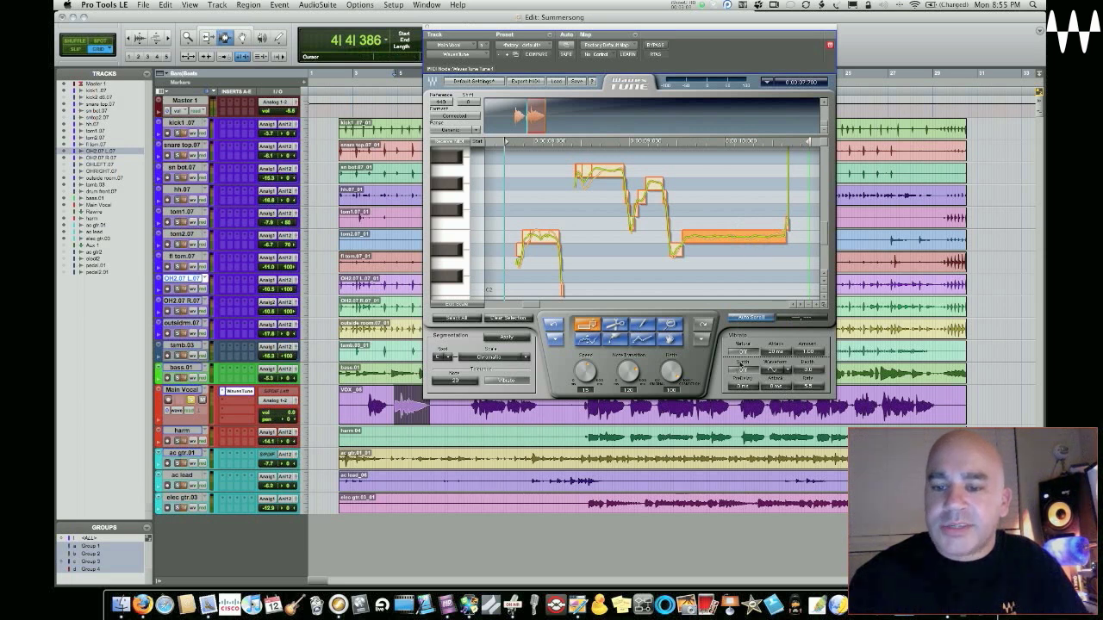
pyautogui.click(743, 371)
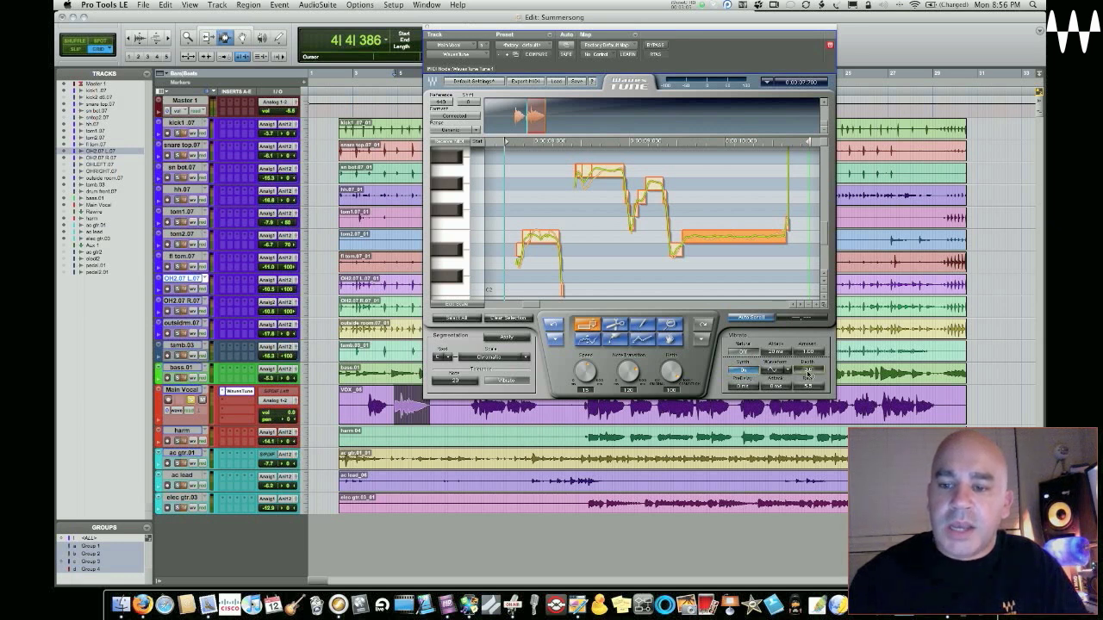
pyautogui.moveTo(807, 372); pyautogui.dragTo(809, 374)
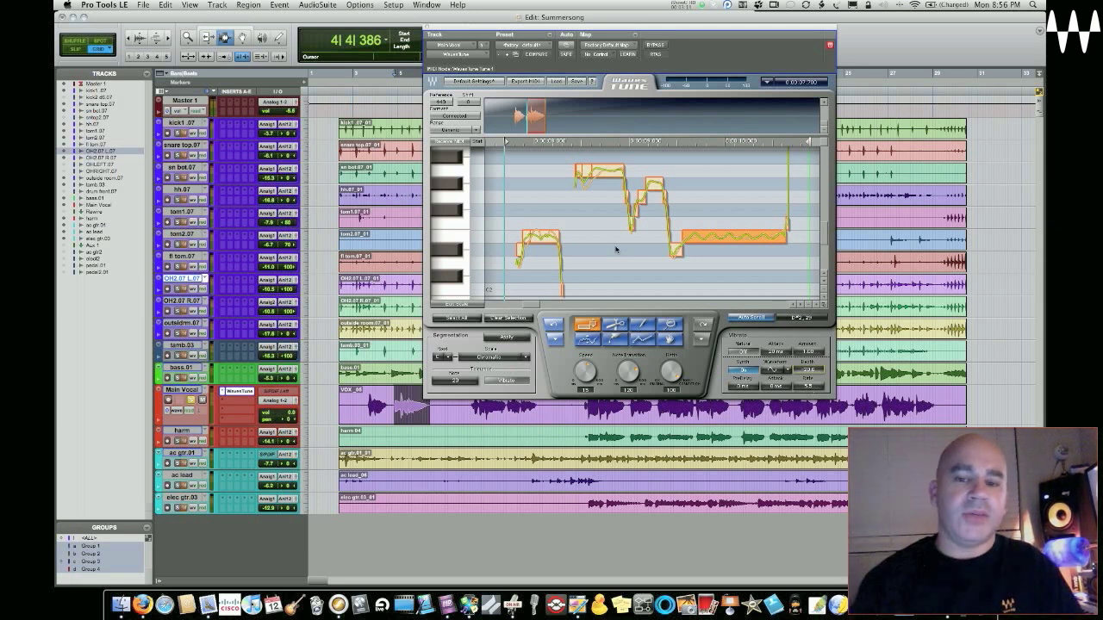
pyautogui.press('space')
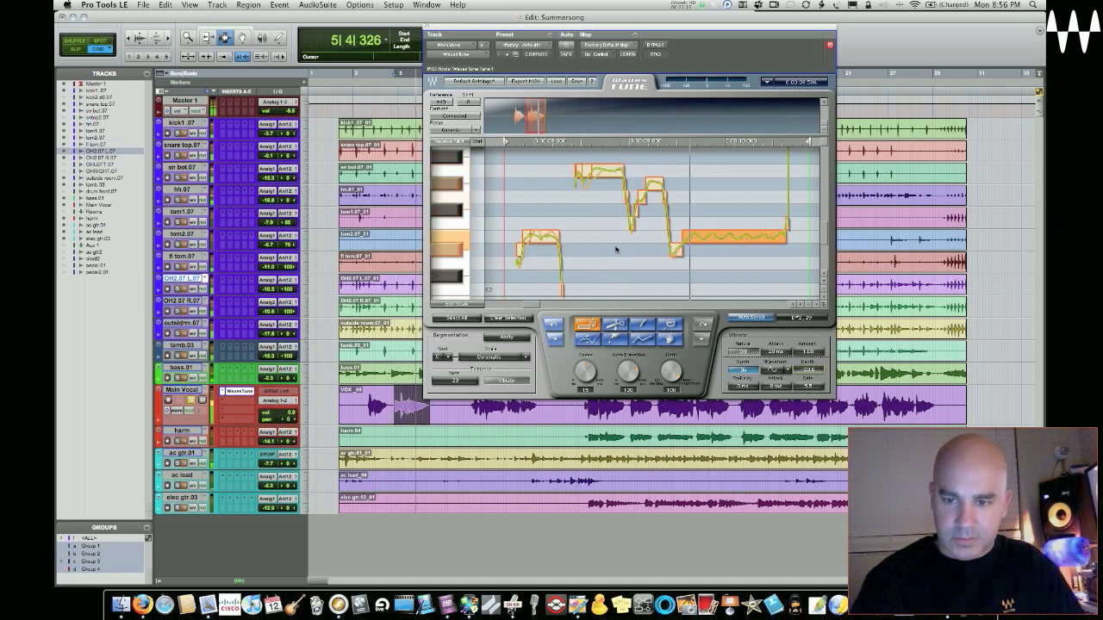
pyautogui.press('space')
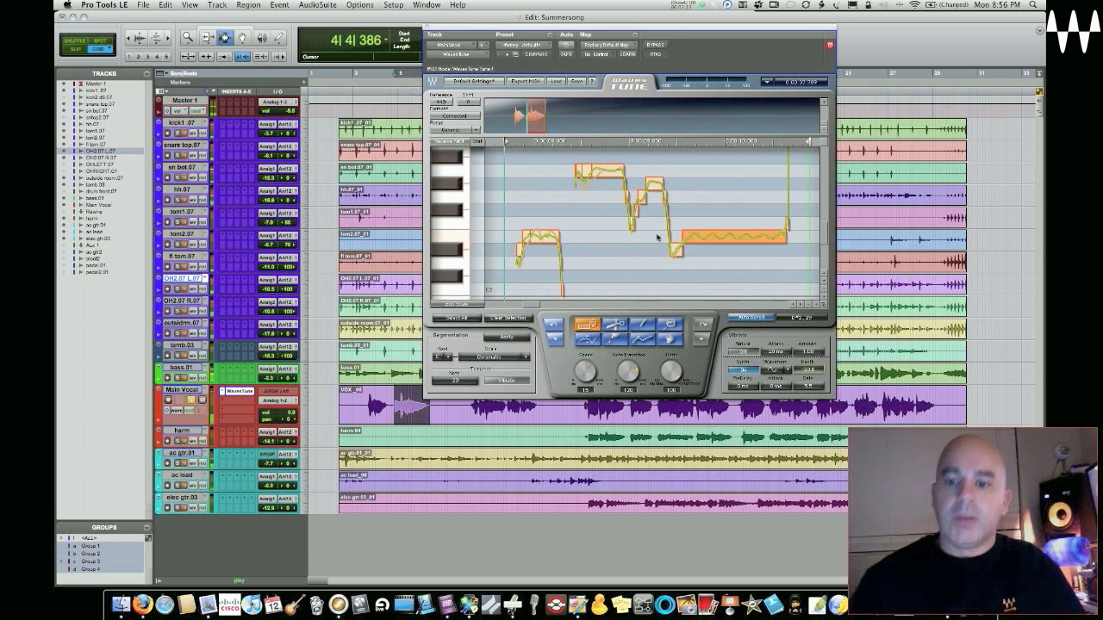
# Step: Set the synthetic vibrato's attack on the long final note to 1000 ms and audition the phrase
pyautogui.click(776, 387)
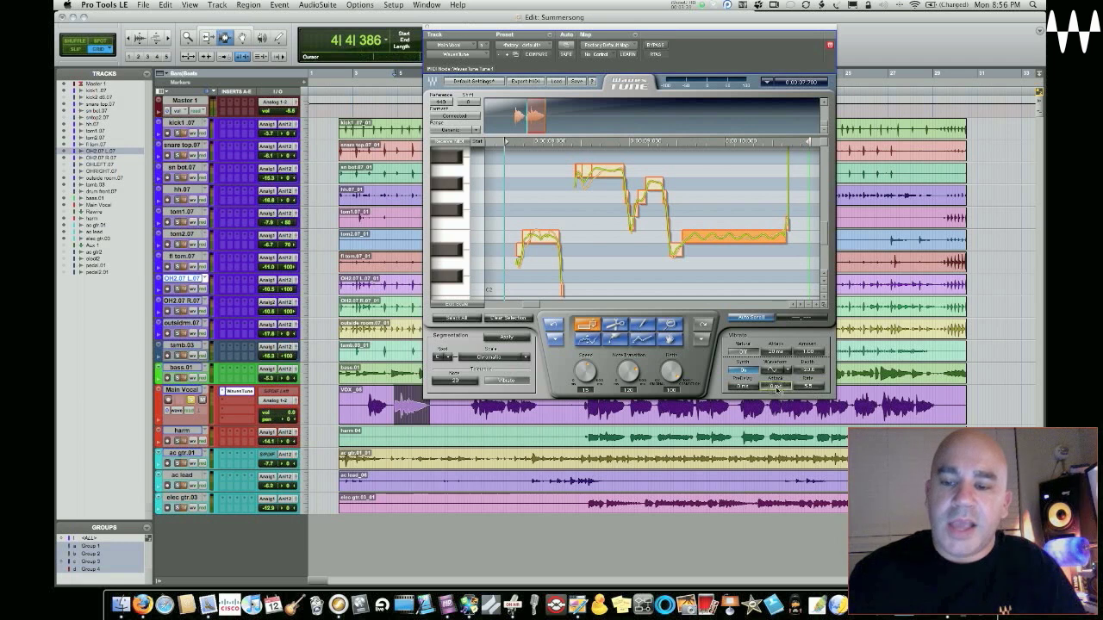
pyautogui.moveTo(777, 390); pyautogui.dragTo(777, 352)
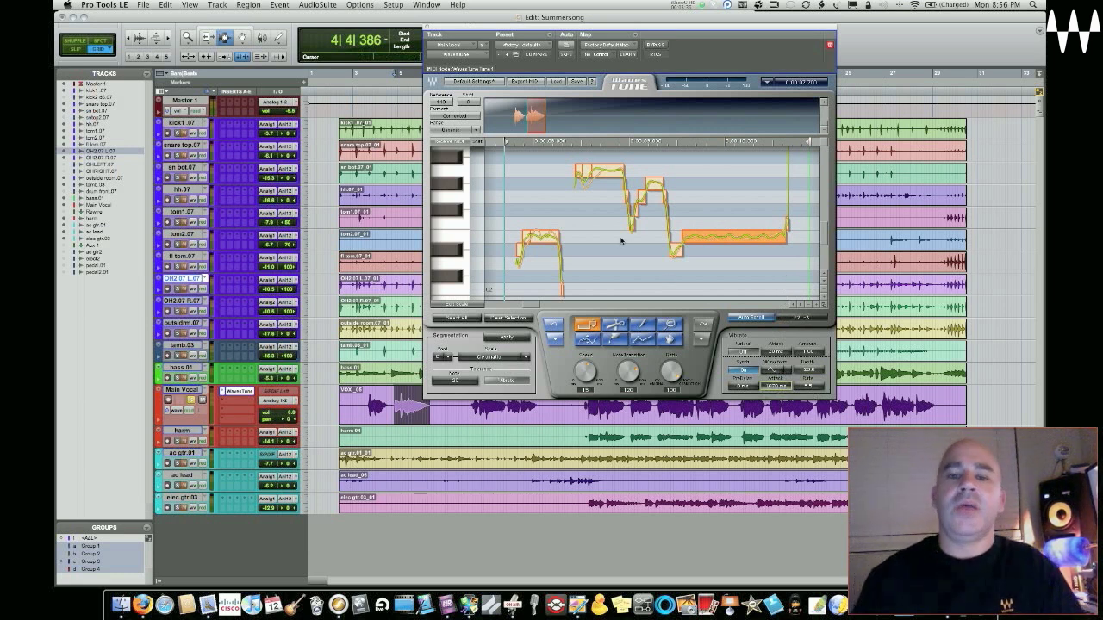
pyautogui.press('space')
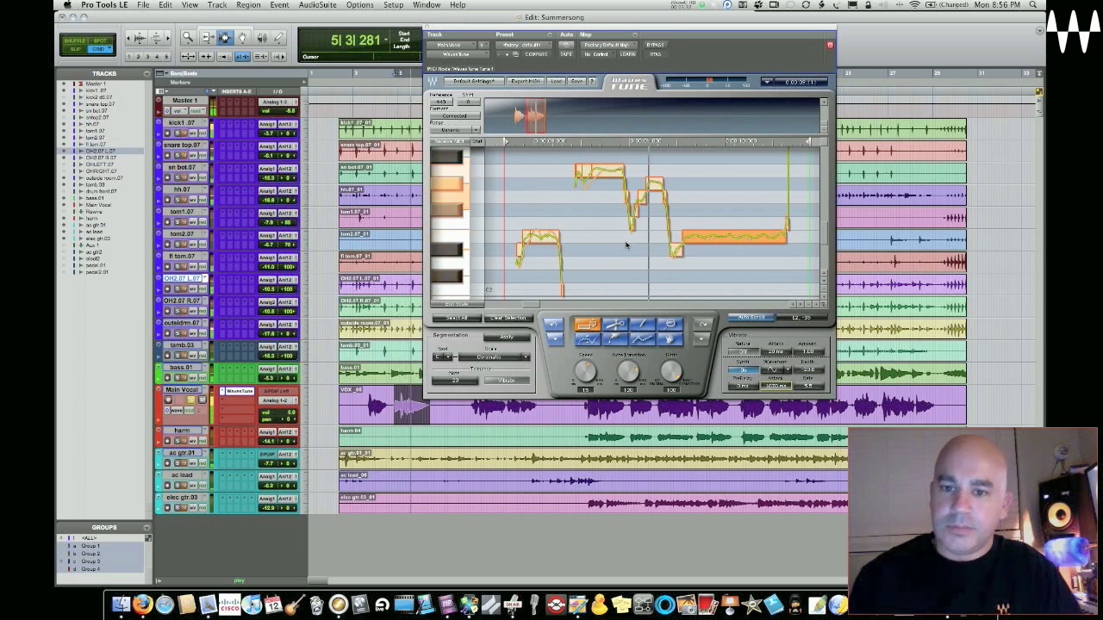
pyautogui.press('space')
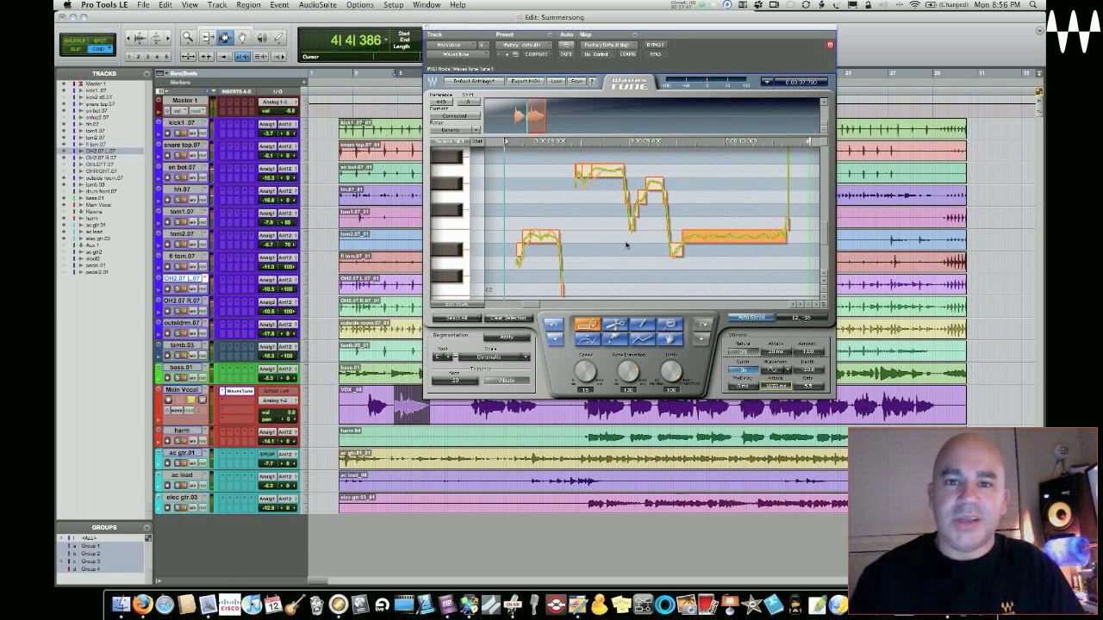